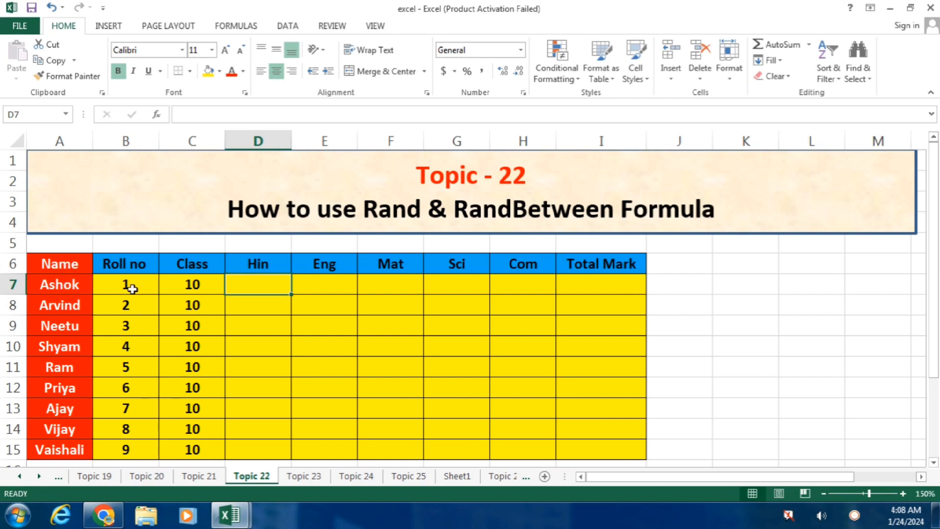
pyautogui.moveTo(129, 287); pyautogui.dragTo(129, 387)
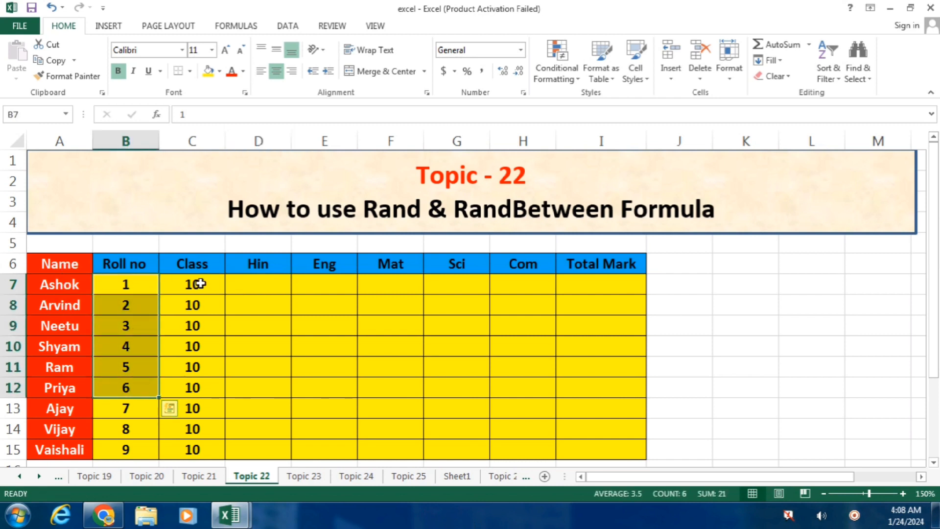
pyautogui.moveTo(196, 284); pyautogui.dragTo(196, 343)
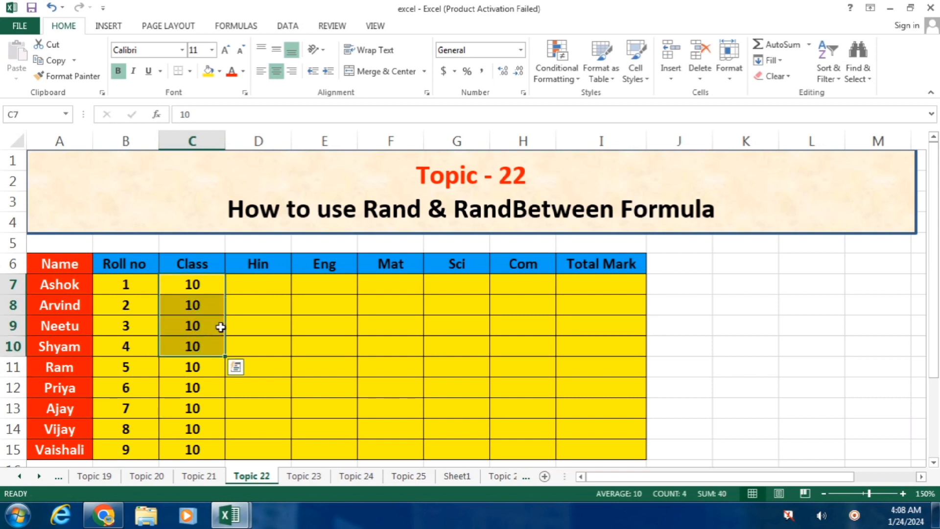
pyautogui.click(260, 289)
pyautogui.click(314, 286)
pyautogui.click(371, 279)
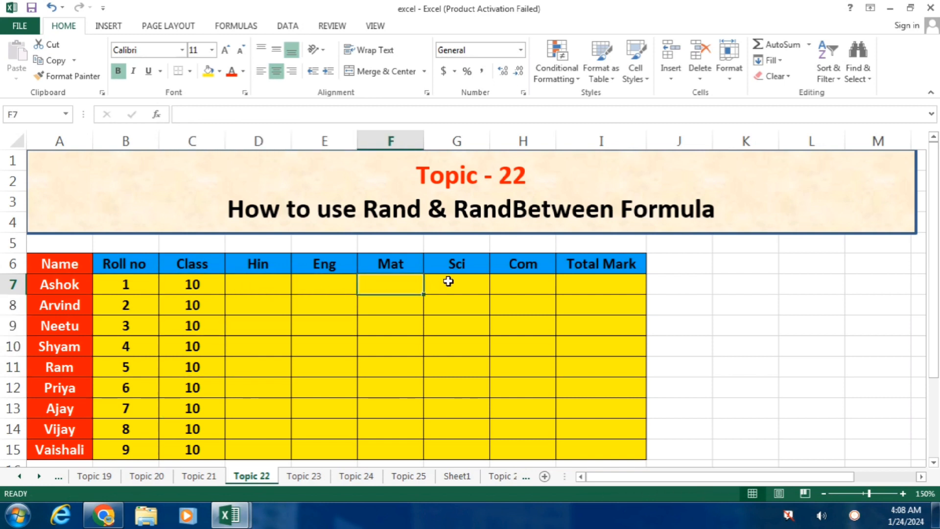
pyautogui.click(447, 279)
pyautogui.click(514, 280)
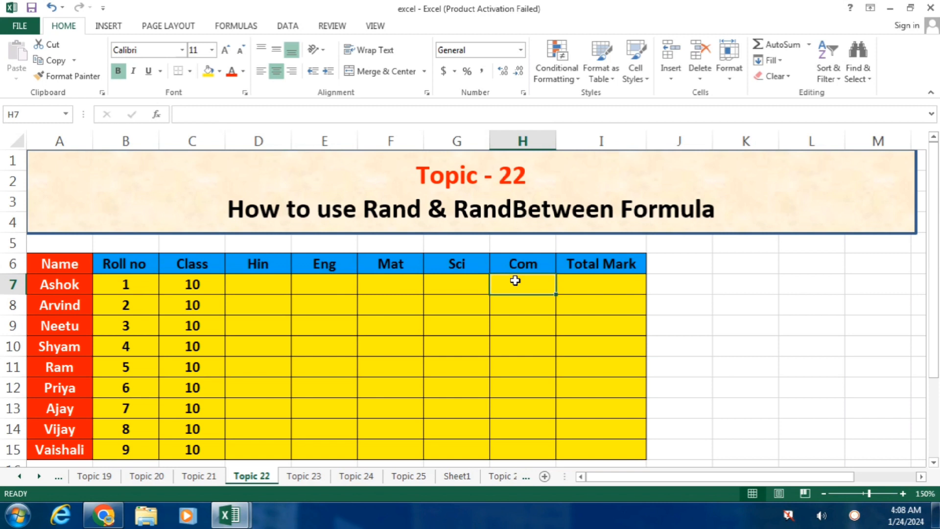
# - Enter the marks 50, 70, 40, 100 and 90 for the first five students in the Hin column, D7 to D11
pyautogui.press('Left')
pyautogui.press('Left')
pyautogui.press('Left')
pyautogui.press('Left')
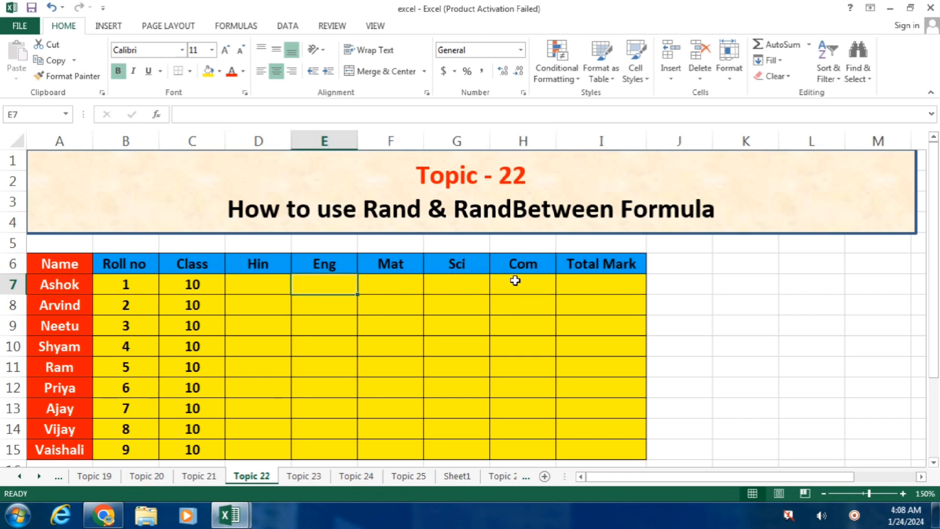
pyautogui.write('50')
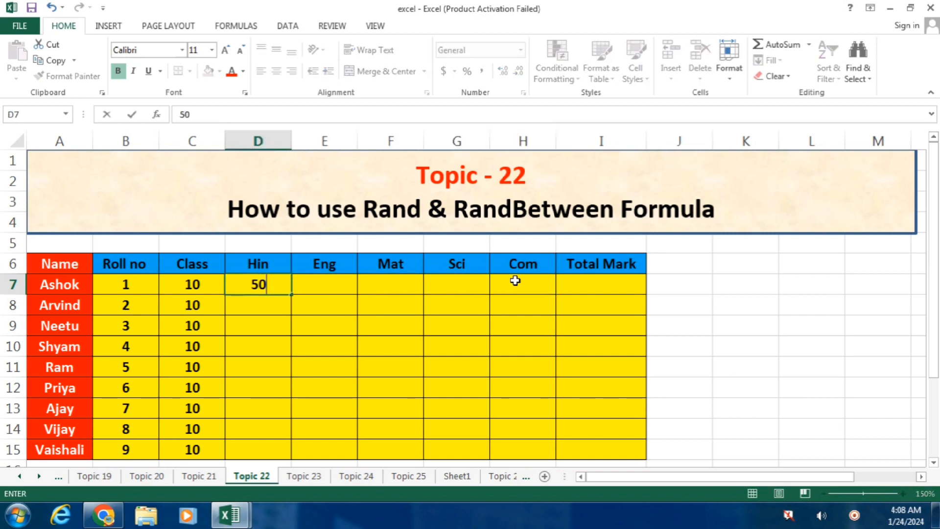
pyautogui.press('Return')
pyautogui.write('70')
pyautogui.press('Return')
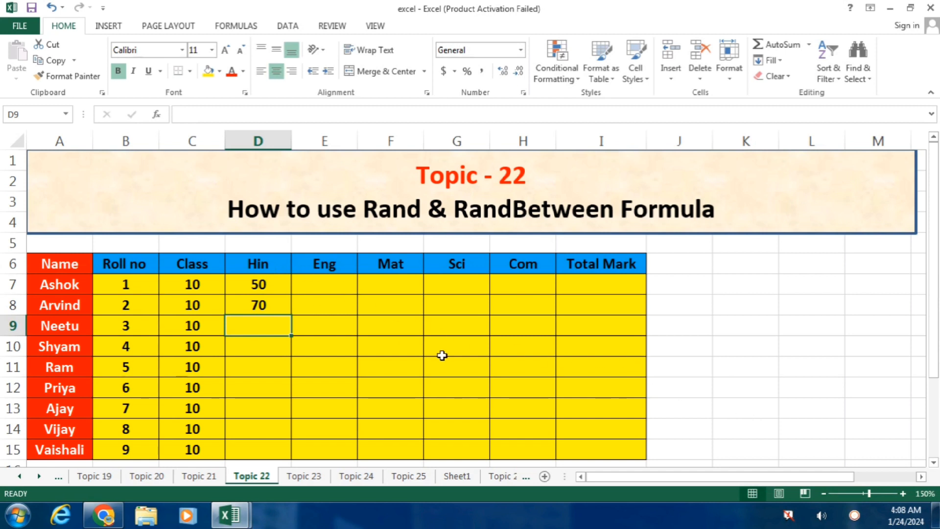
pyautogui.write('40')
pyautogui.press('Return')
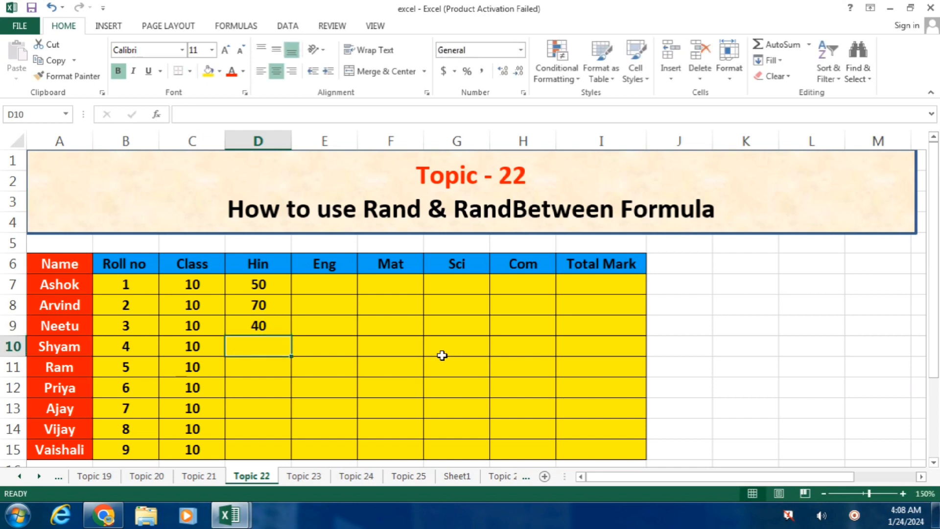
pyautogui.write('100')
pyautogui.press('Return')
pyautogui.write('90')
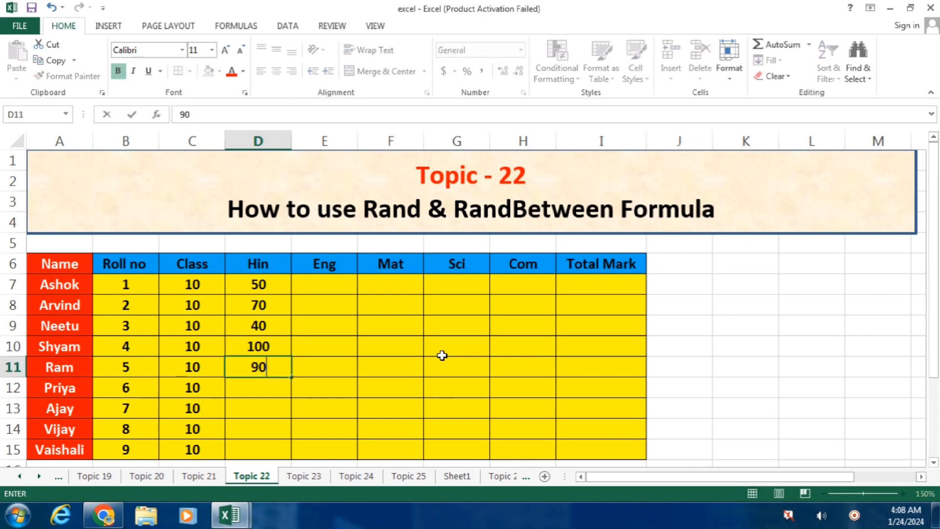
pyautogui.press('Return')
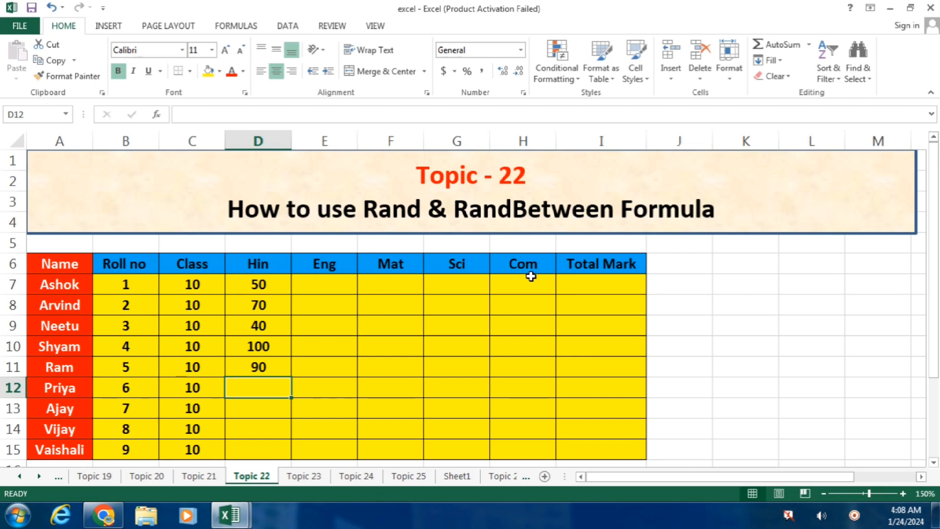
# - Clear the five marks entered in the Hin column, D7 to D11
pyautogui.hotkey('shift', 'Up')
pyautogui.hotkey('shift', 'Up')
pyautogui.hotkey('shift', 'Up')
pyautogui.hotkey('shift', 'Up')
pyautogui.hotkey('shift', 'Up')
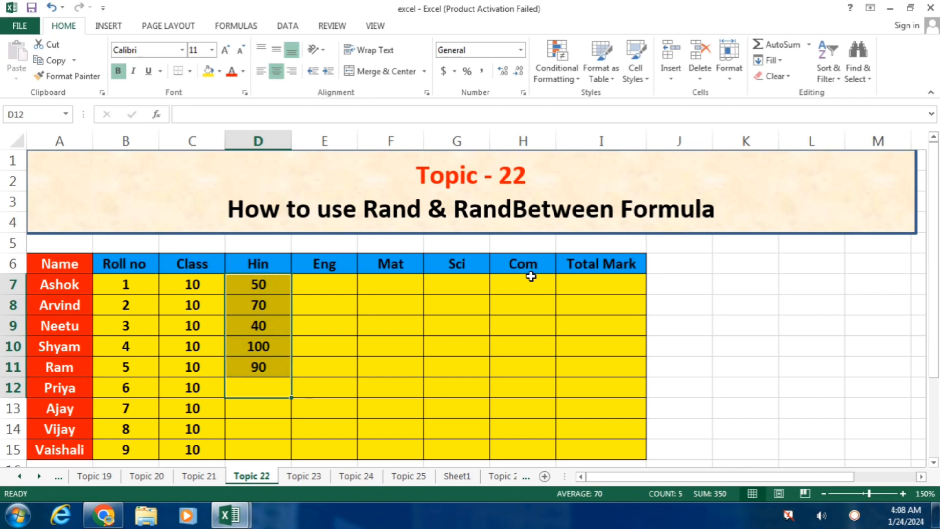
pyautogui.press('Delete')
# - Enter the formula =RAND()*10 in D7, the first student's Hin mark
pyautogui.press('Up')
pyautogui.press('Up')
pyautogui.press('Up')
pyautogui.press('Up')
pyautogui.press('Up')
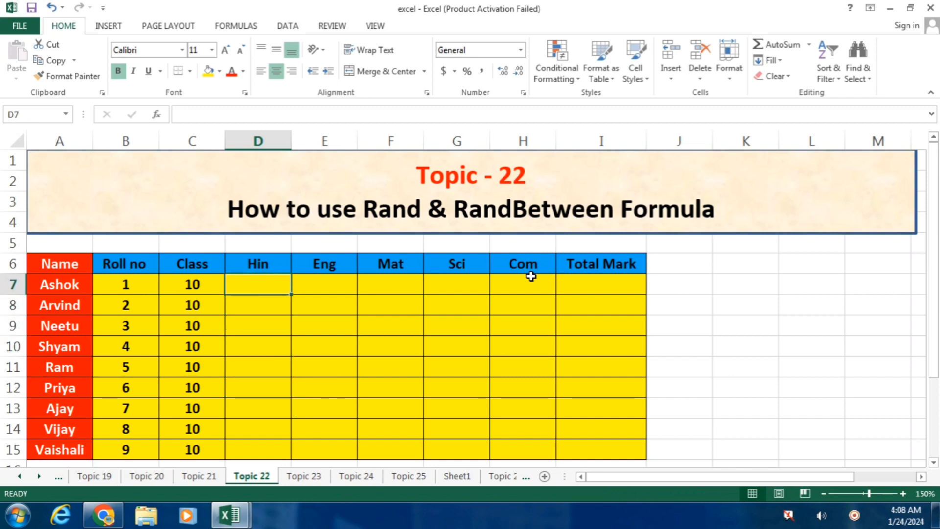
pyautogui.write('=')
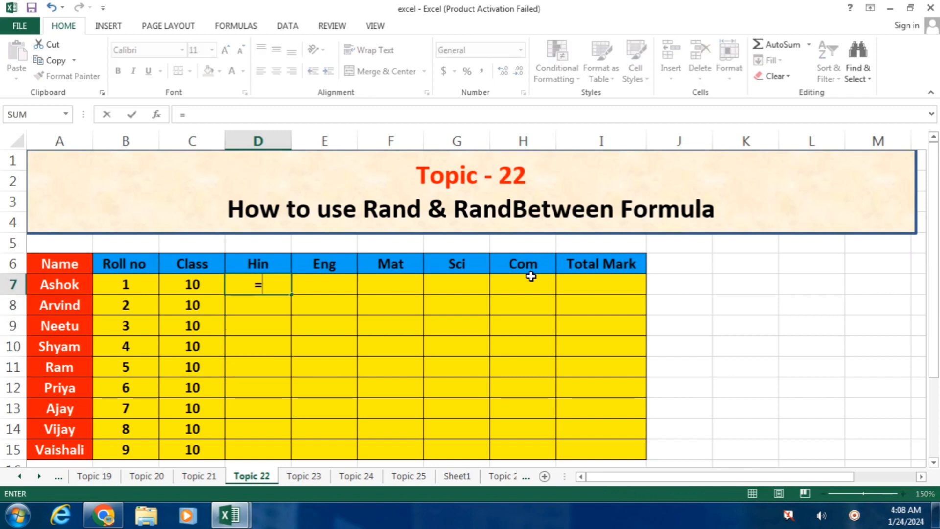
pyautogui.write('RAND')
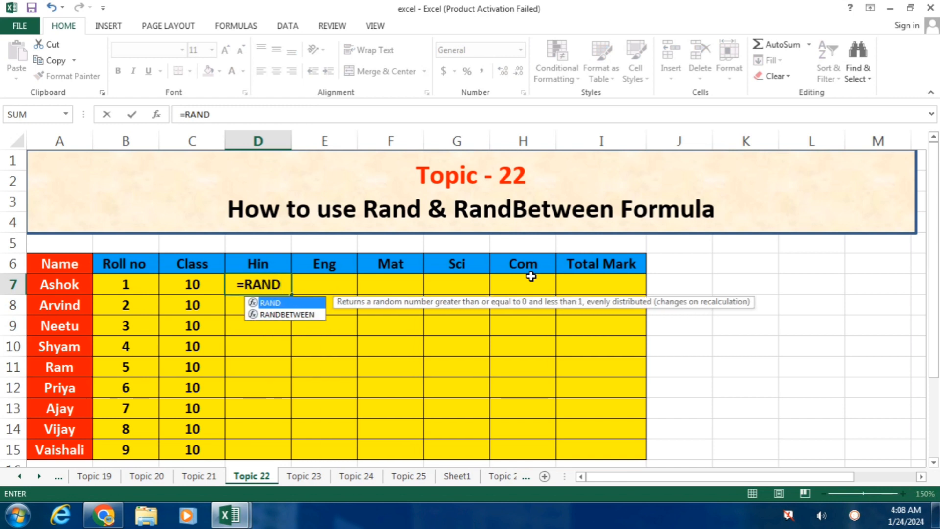
pyautogui.write('()')
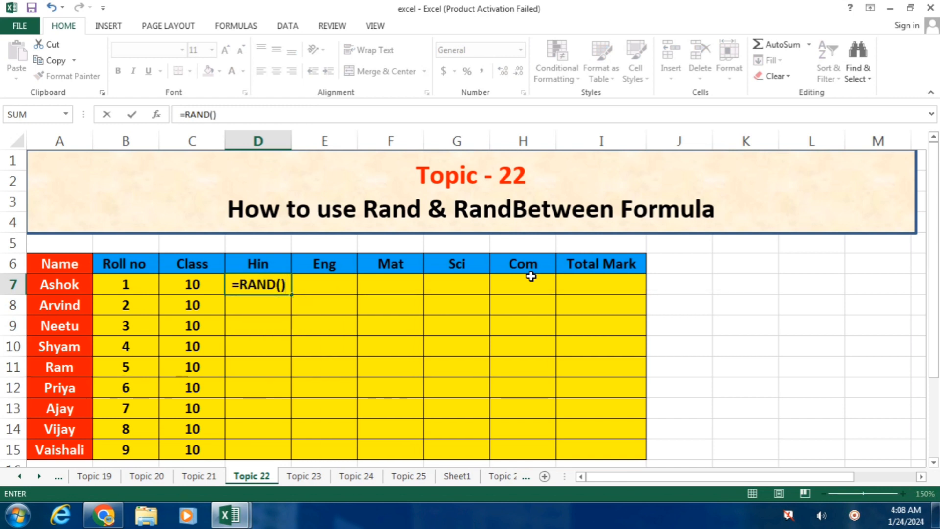
pyautogui.write('*10')
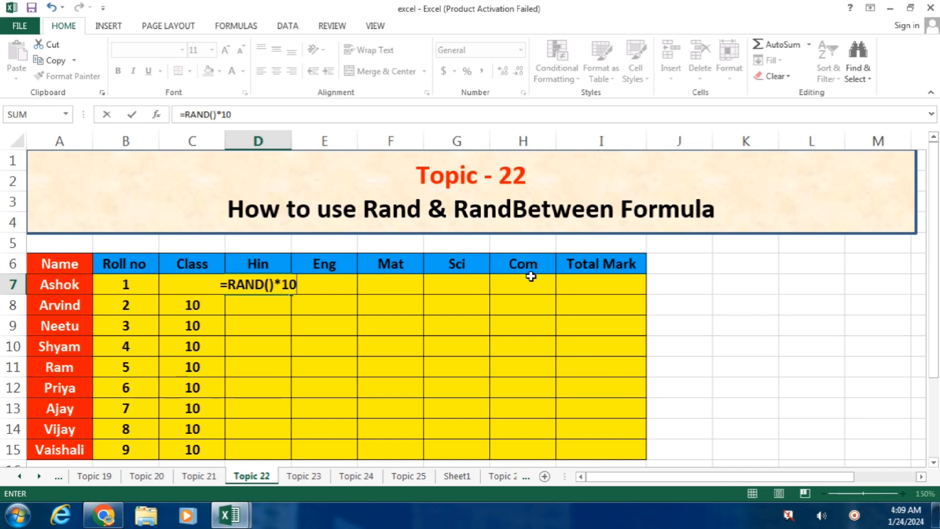
pyautogui.press('Return')
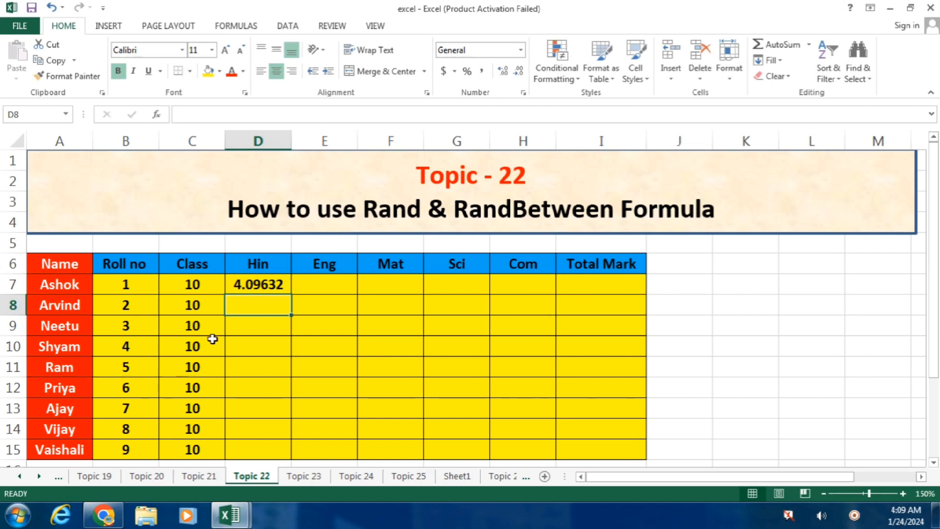
# - Reduce the number format of D7 to zero decimal places so the mark displays as a whole number
pyautogui.click(260, 283)
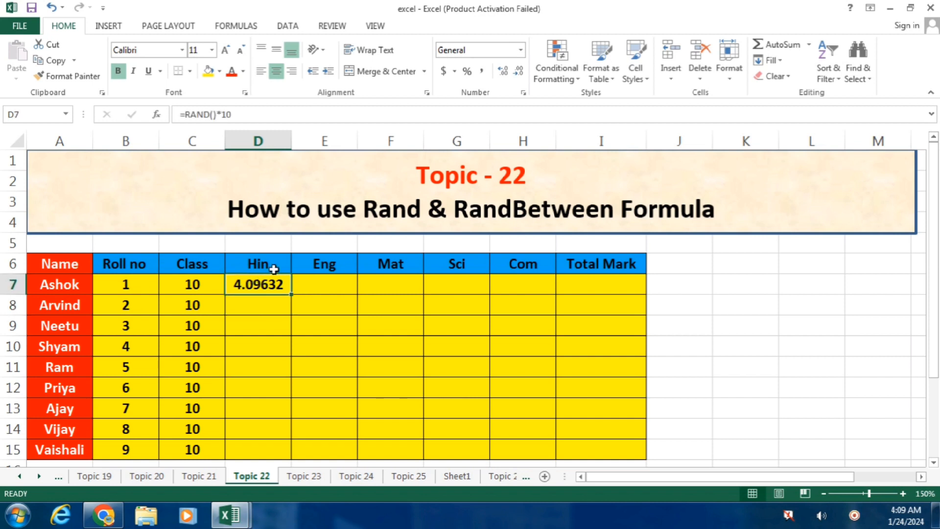
pyautogui.click(520, 72)
pyautogui.click(519, 72)
pyautogui.click(520, 72)
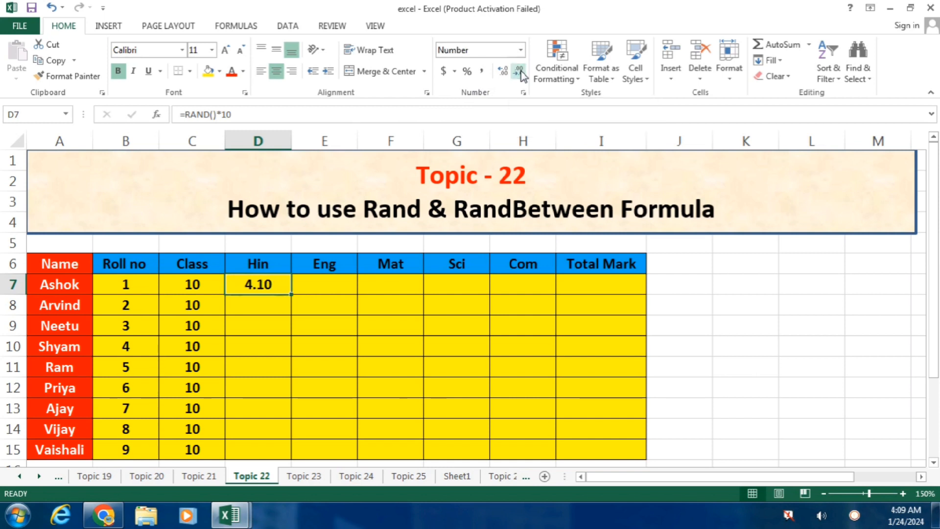
pyautogui.click(519, 72)
pyautogui.click(520, 72)
# - Increase the decimal places of D7 to five, and reduce them back to zero
pyautogui.click(505, 73)
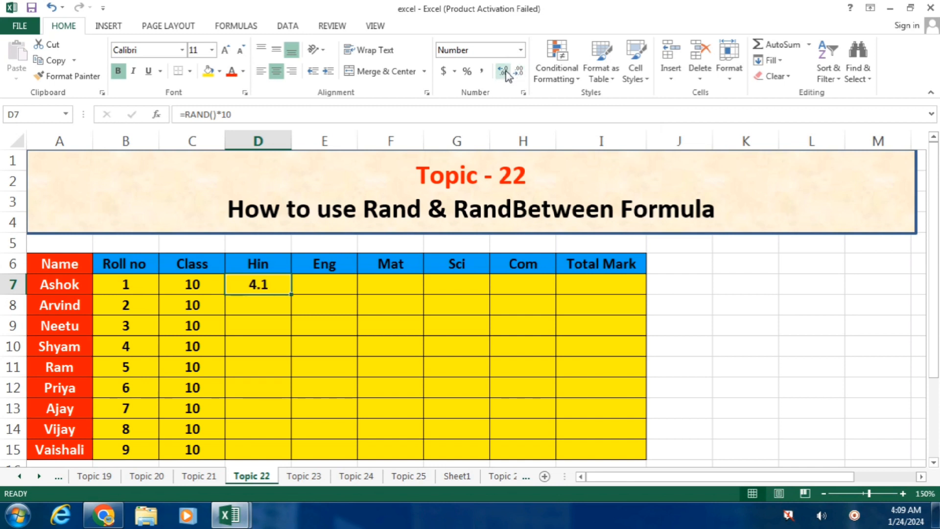
pyautogui.click(505, 72)
pyautogui.click(505, 72)
pyautogui.click(505, 72)
pyautogui.click(506, 73)
pyautogui.click(519, 72)
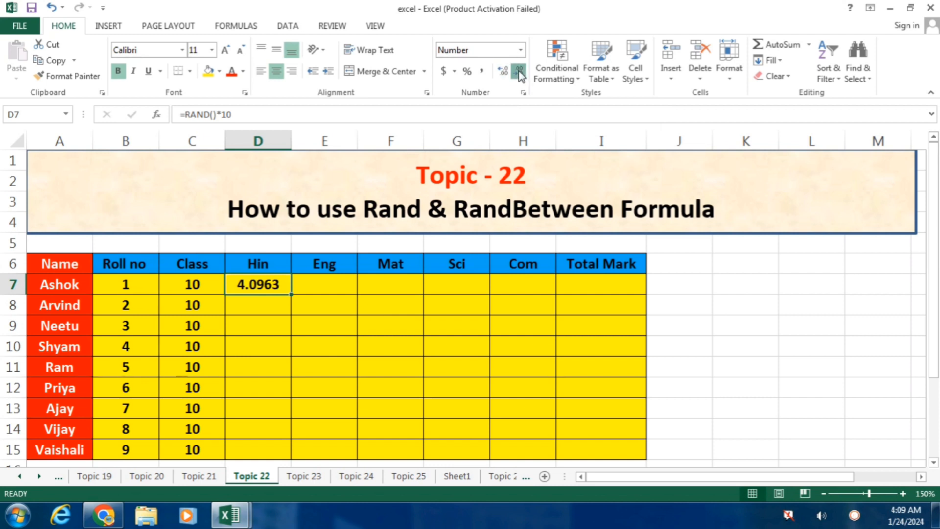
pyautogui.click(519, 72)
pyautogui.click(519, 73)
pyautogui.click(519, 72)
pyautogui.click(519, 73)
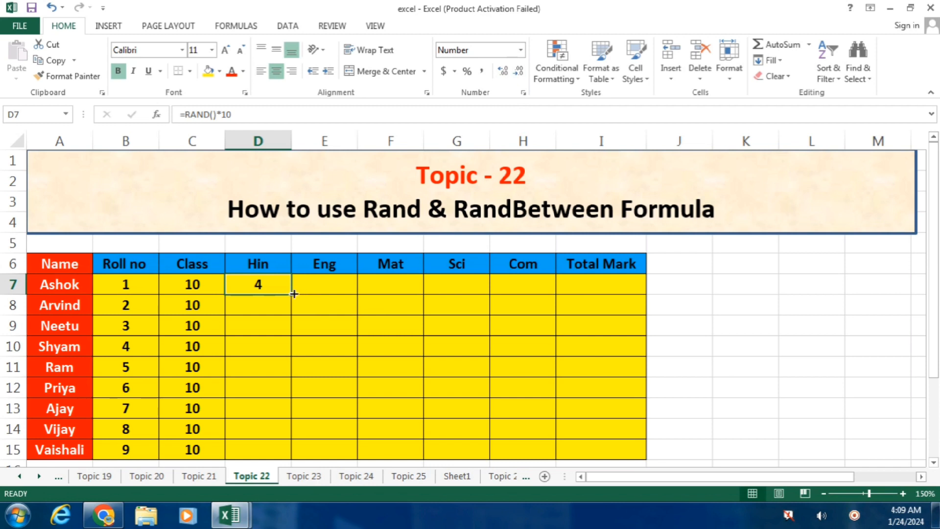
# - Fill the =RAND()*10 formula from D7 across all subject marks, D7:H15, and undo the fill
pyautogui.moveTo(292, 293); pyautogui.dragTo(539, 430)
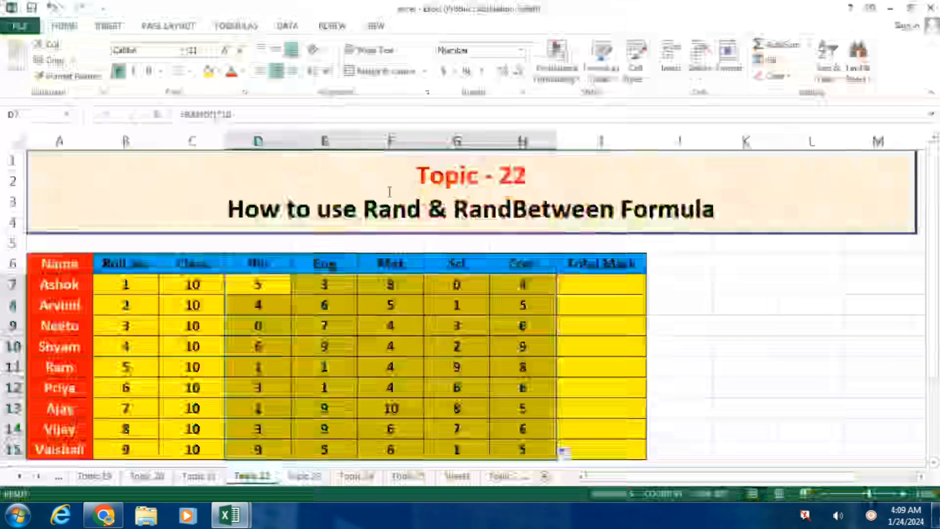
pyautogui.click(383, 323)
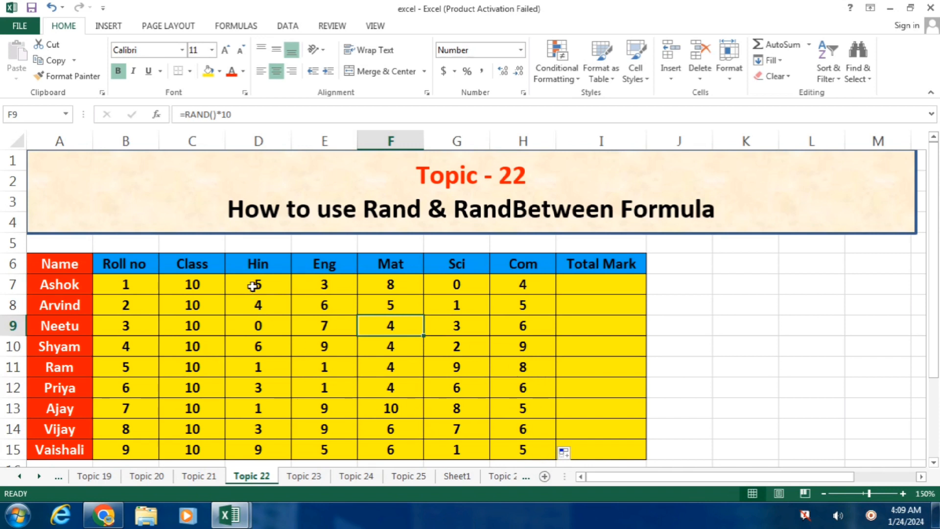
pyautogui.hotkey('ctrl', 'z')
pyautogui.hotkey('ctrl', 'z')
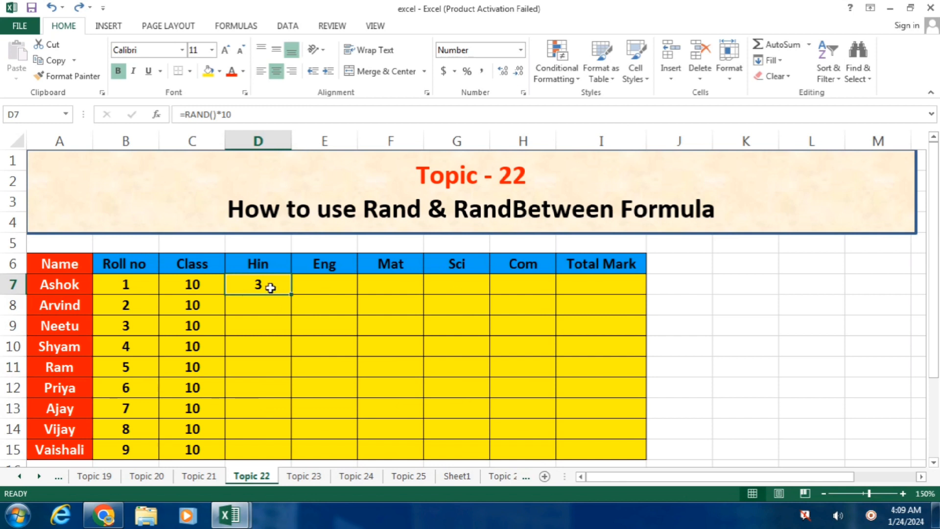
# - Change the formula in D7 to =RAND()*100
pyautogui.doubleClick(271, 287)
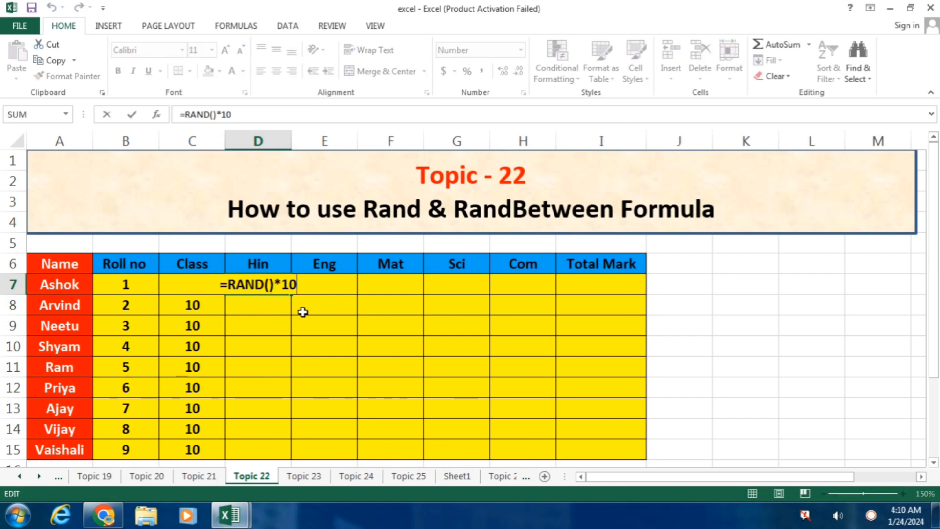
pyautogui.write('0')
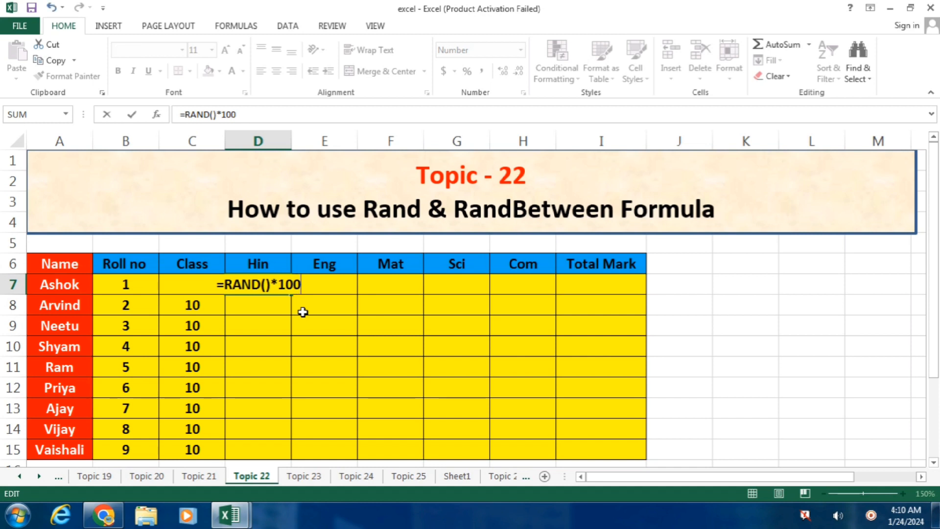
pyautogui.press('Return')
# - Fill the =RAND()*100 formula from D7 across D7:H15 to check the generated marks, and undo the fill
pyautogui.click(272, 278)
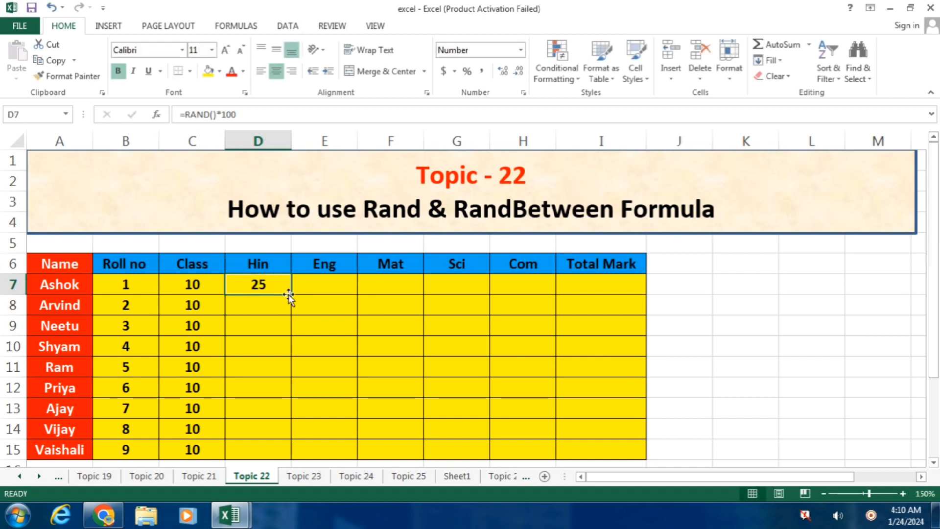
pyautogui.moveTo(289, 294); pyautogui.dragTo(533, 419)
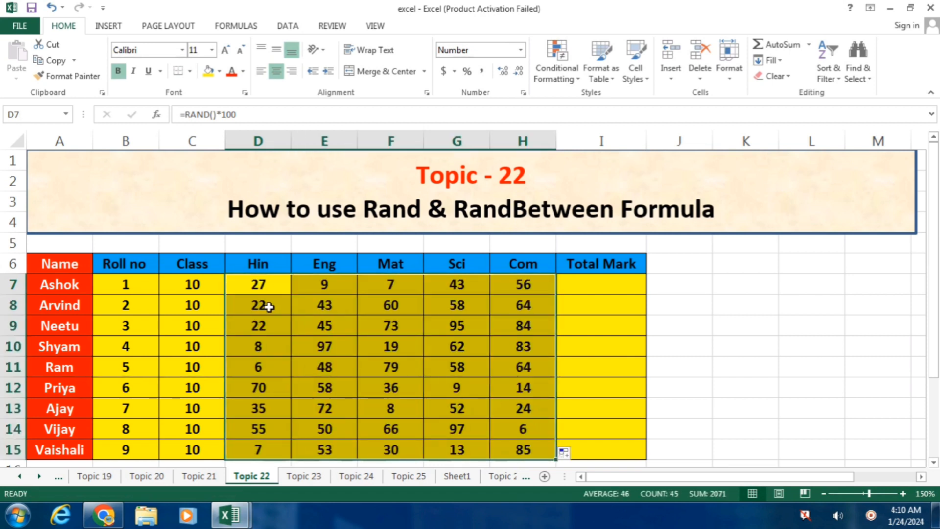
pyautogui.click(366, 421)
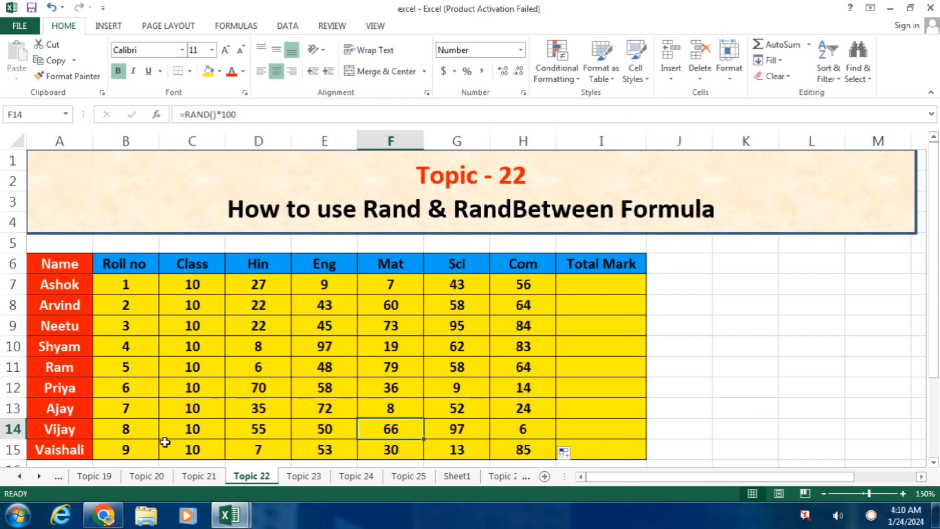
pyautogui.click(268, 345)
pyautogui.click(268, 364)
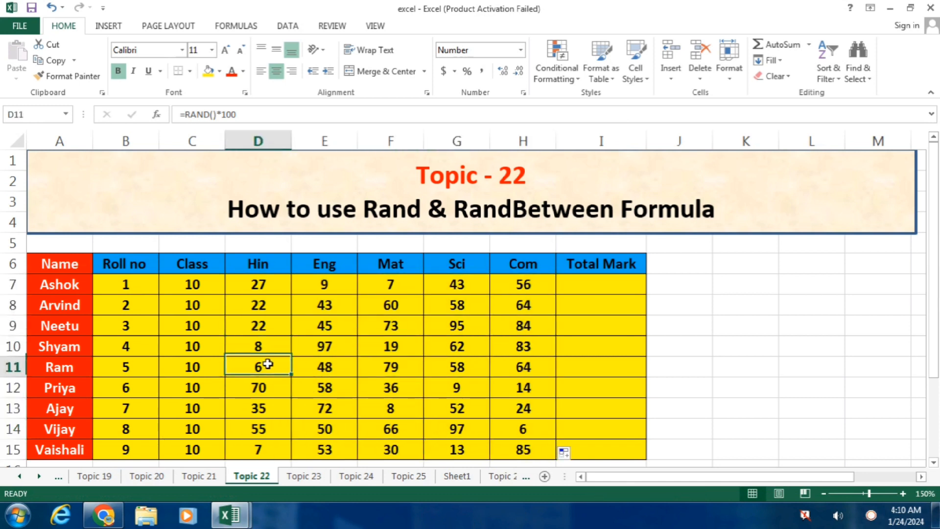
pyautogui.click(276, 389)
pyautogui.click(483, 326)
pyautogui.click(517, 324)
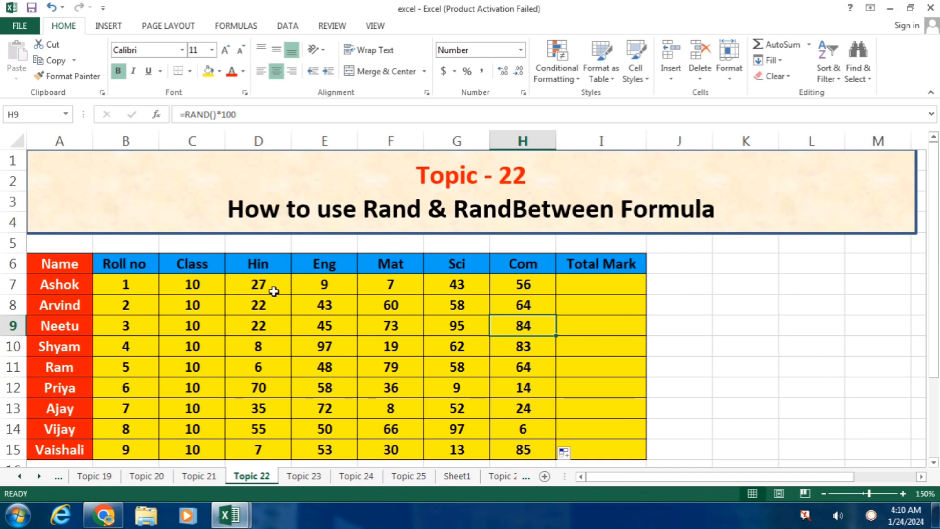
pyautogui.hotkey('ctrl', 'z')
pyautogui.hotkey('ctrl', 'z')
# - Change the formula in D7 to =RAND()*1000
pyautogui.press('F2')
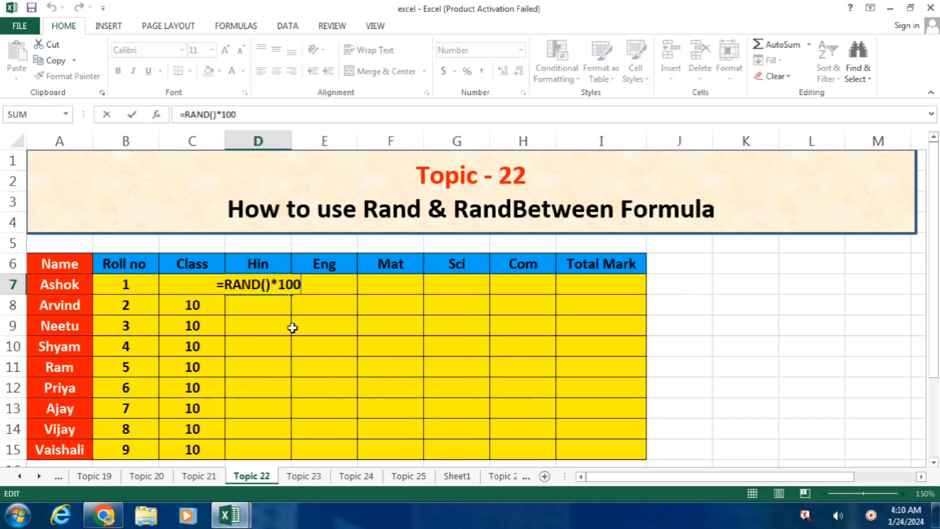
pyautogui.write('0')
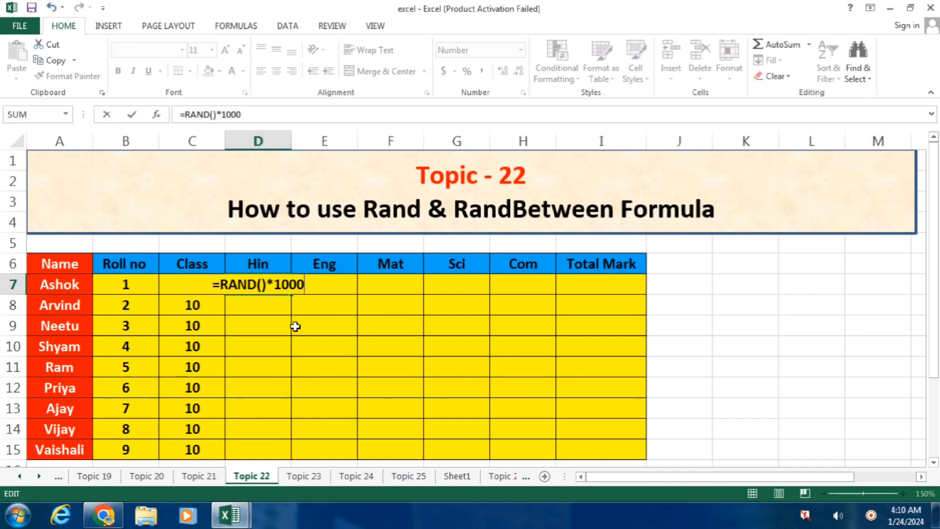
pyautogui.press('Return')
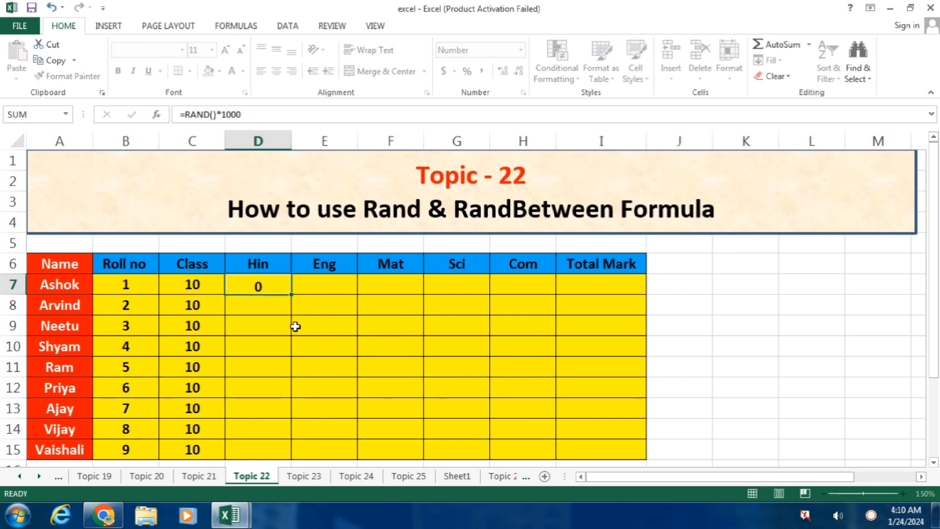
# - Fill the =RAND()*1000 formula from D7 across D7:H15, inspect the generated marks, and undo the fill
pyautogui.click(263, 287)
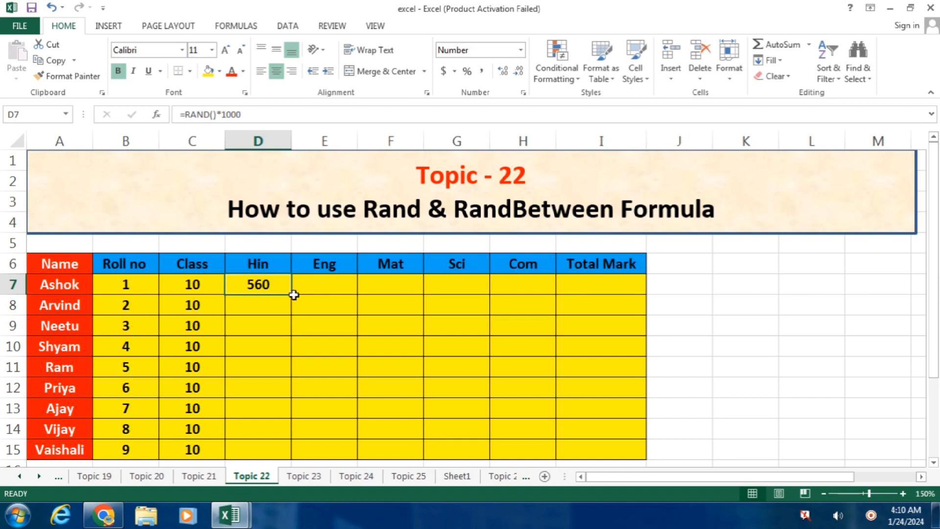
pyautogui.moveTo(290, 294); pyautogui.dragTo(538, 441)
pyautogui.click(409, 349)
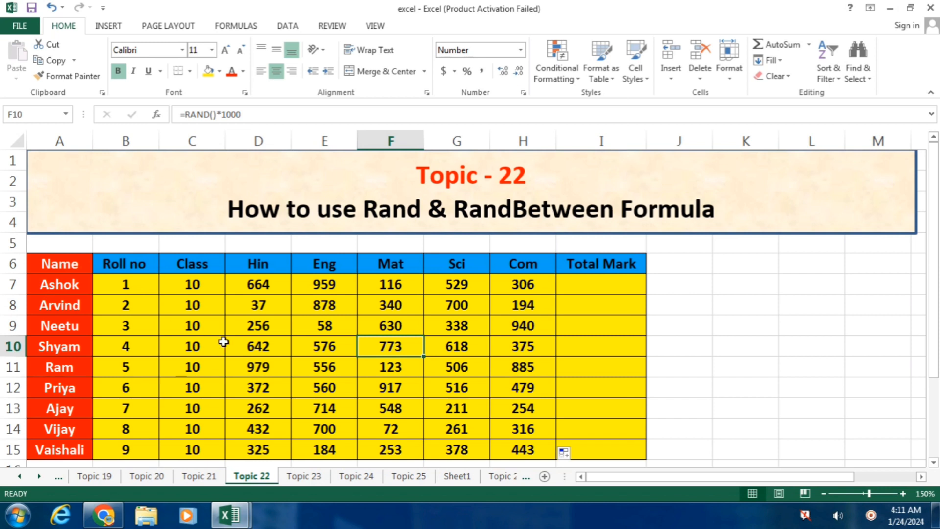
pyautogui.click(248, 310)
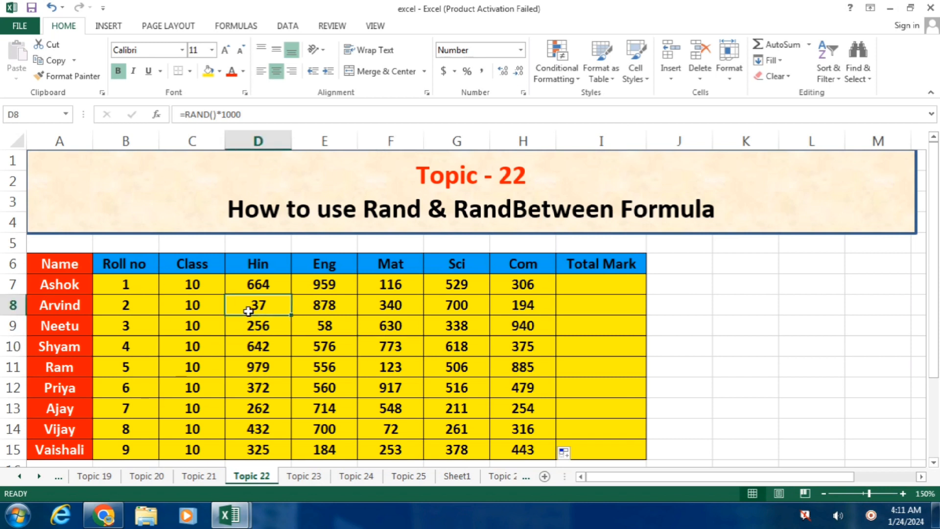
pyautogui.click(323, 366)
pyautogui.click(332, 288)
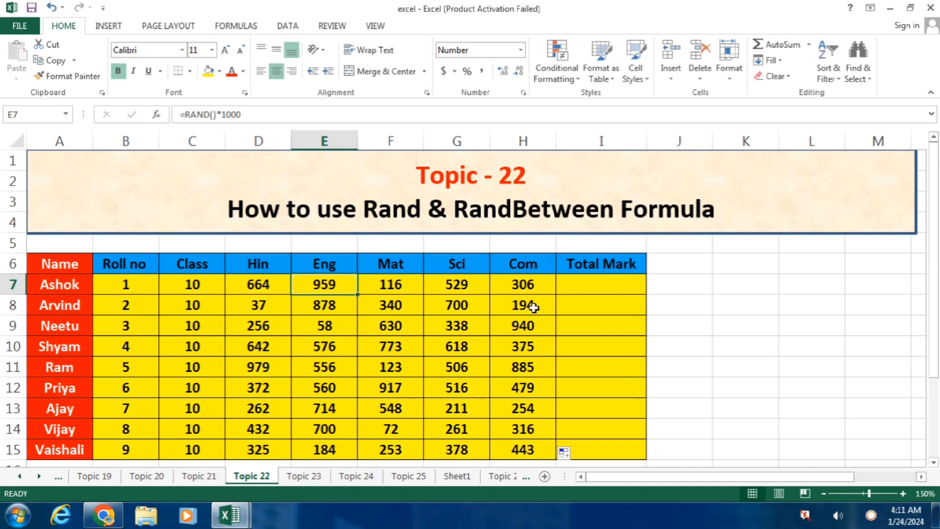
pyautogui.hotkey('ctrl', 'z')
pyautogui.hotkey('ctrl', 'z')
pyautogui.hotkey('ctrl', 'z')
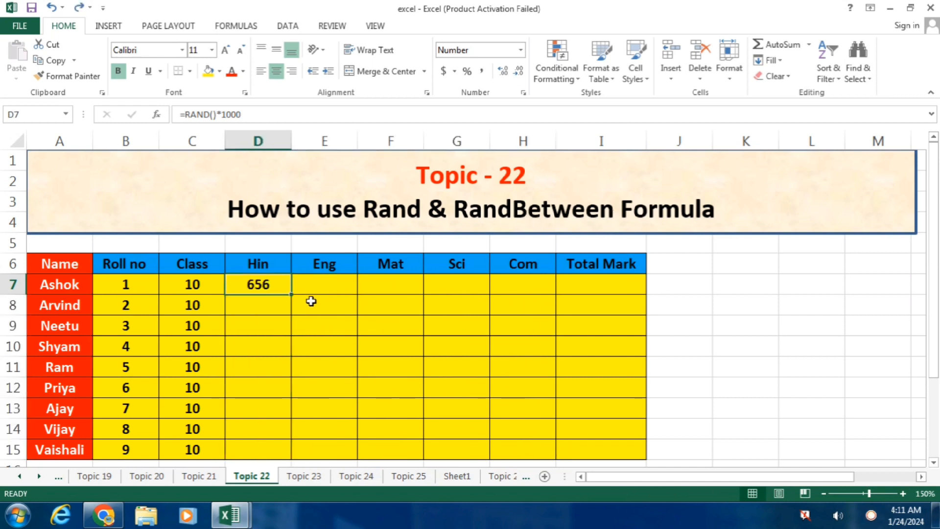
# - Replace the formula in D7 with =RANDBETWEEN(500,1000)
pyautogui.write('=')
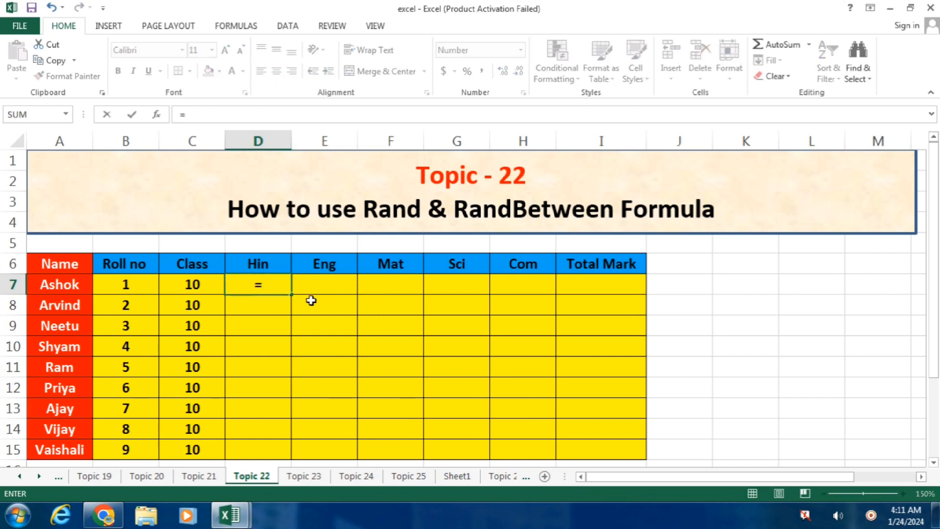
pyautogui.write('RAND')
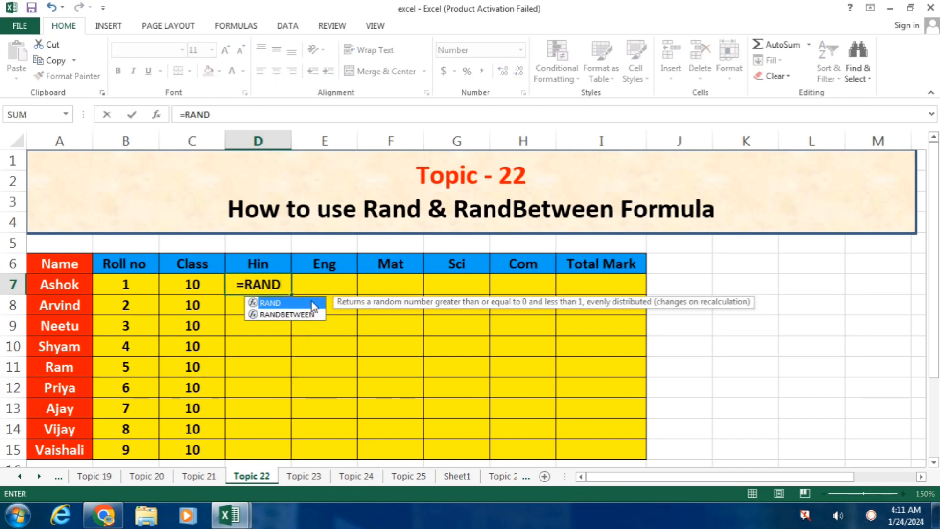
pyautogui.press('Down')
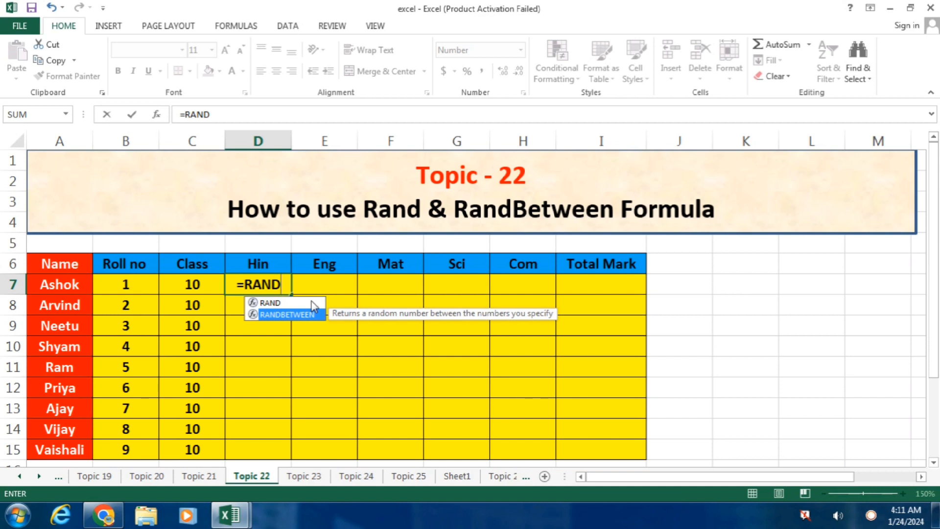
pyautogui.press('Tab')
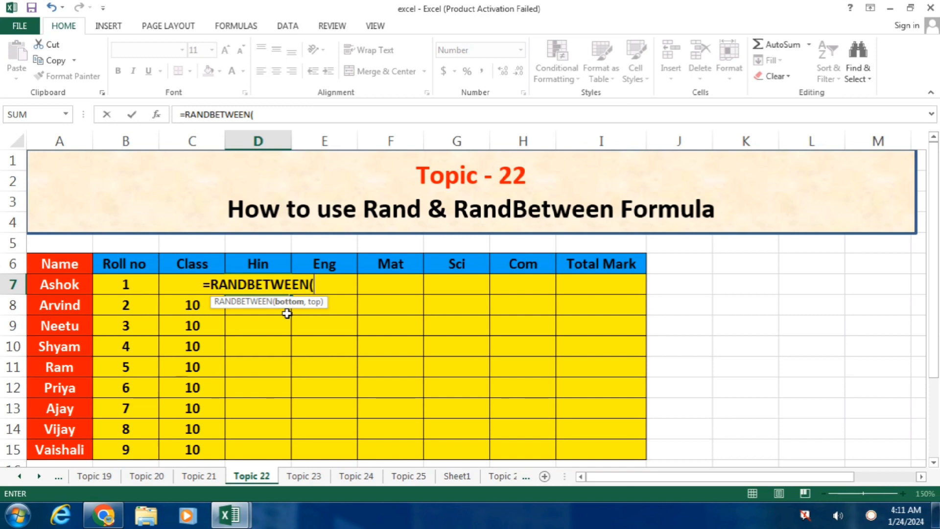
pyautogui.write('500')
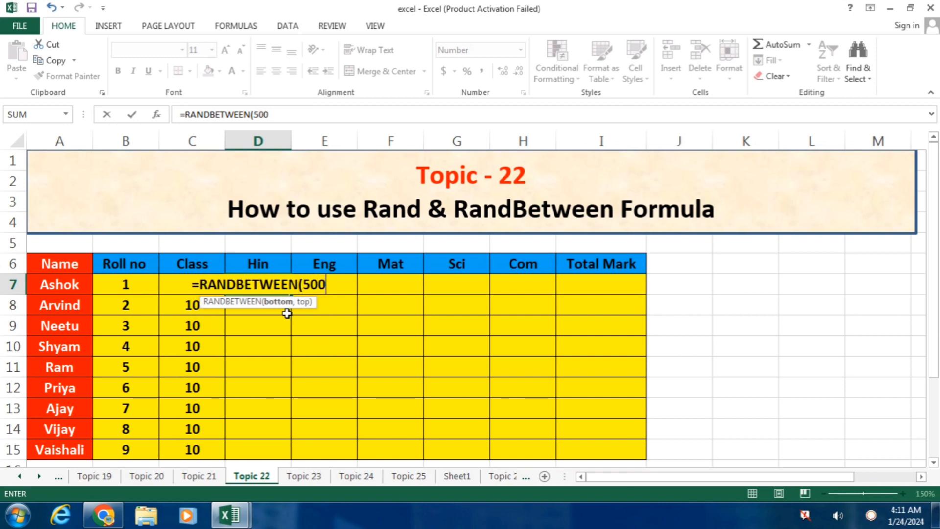
pyautogui.write(',')
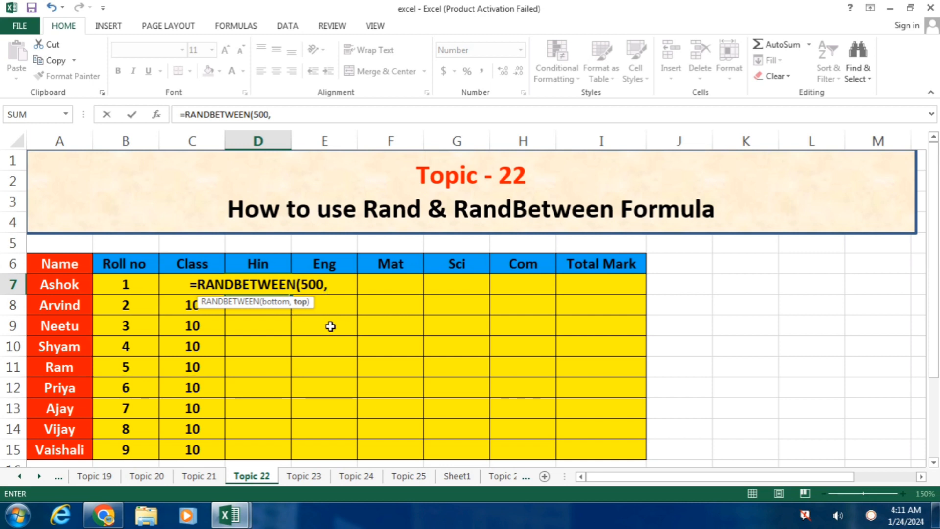
pyautogui.write('1000')
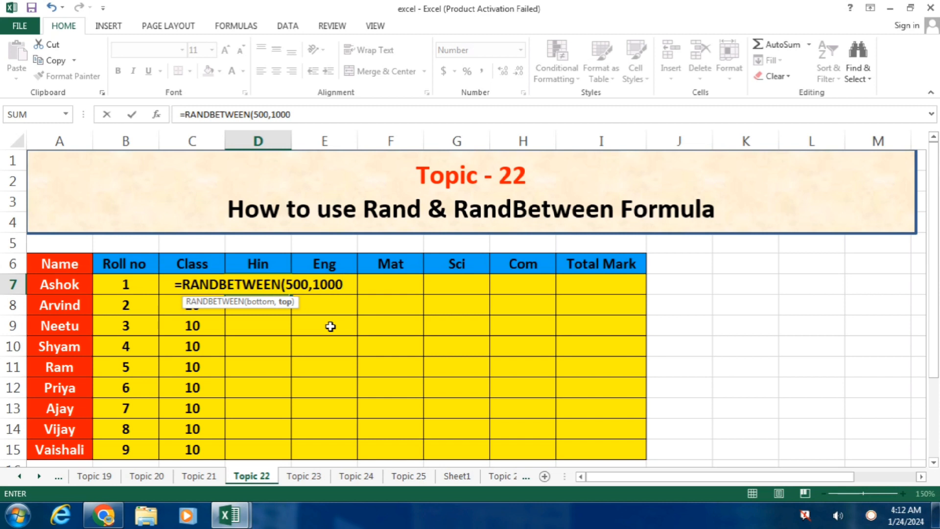
pyautogui.write(')')
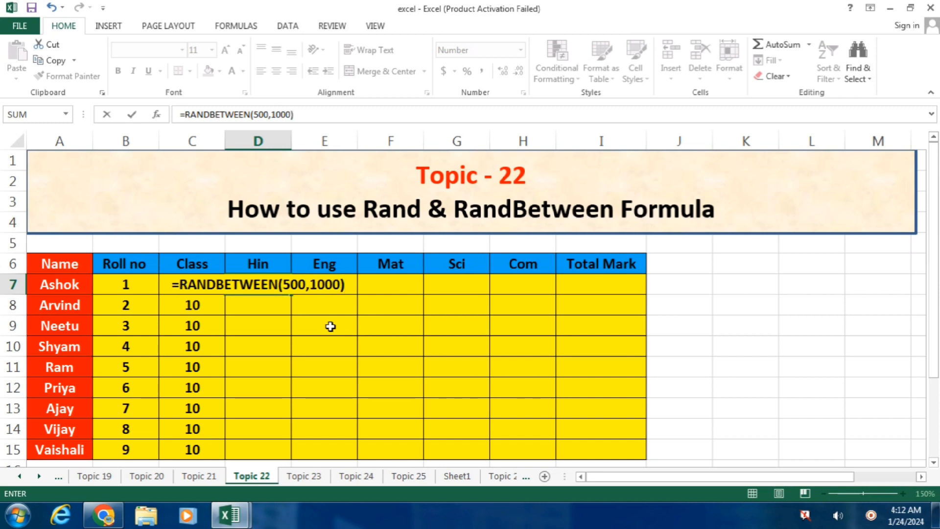
pyautogui.press('Return')
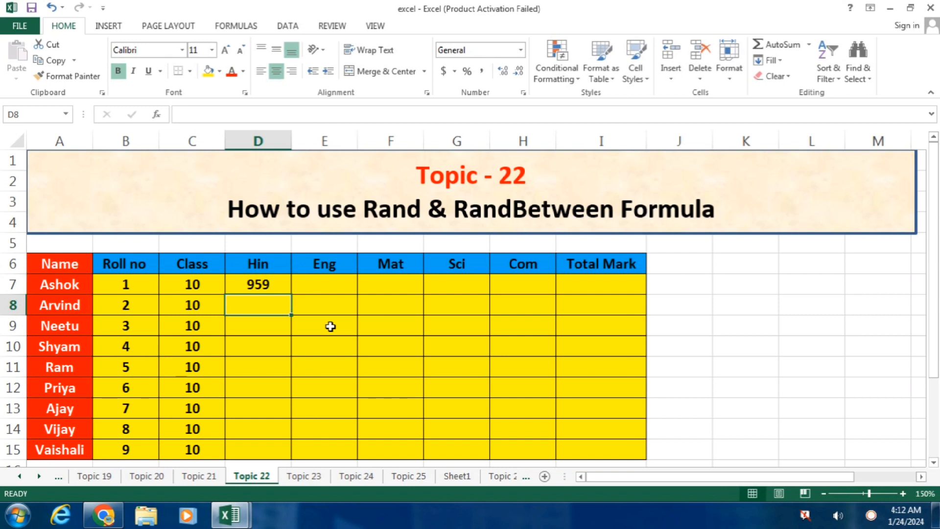
# - Fill the RANDBETWEEN formula from D7 across all students' subject marks, D7:H15
pyautogui.click(262, 284)
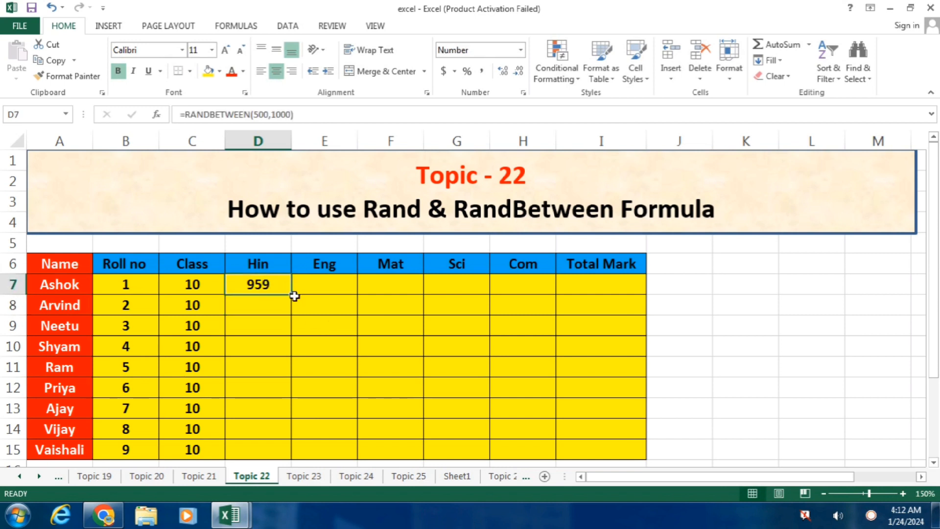
pyautogui.moveTo(294, 293); pyautogui.dragTo(546, 458)
pyautogui.click(417, 380)
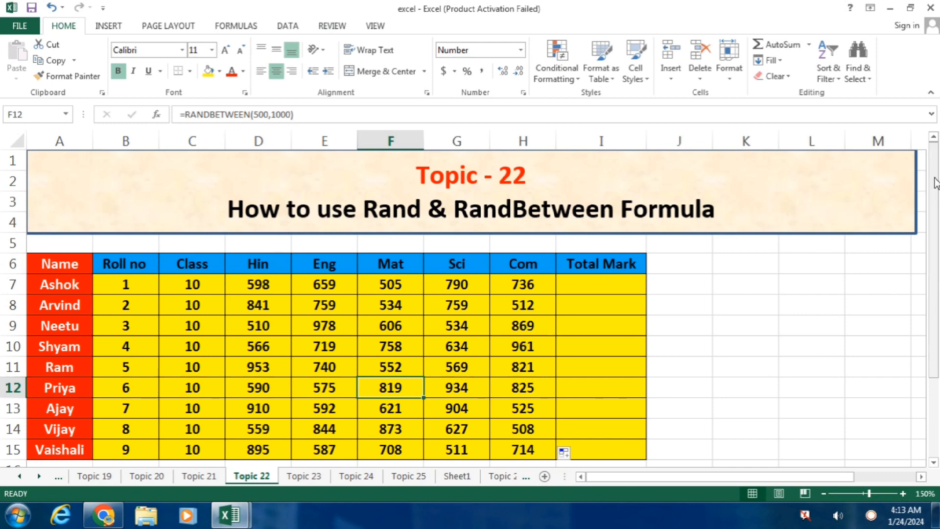
# - Enter =MAX(E7:E15) in E16, below the Eng column, to find its highest mark
pyautogui.moveTo(935, 182); pyautogui.dragTo(935, 189)
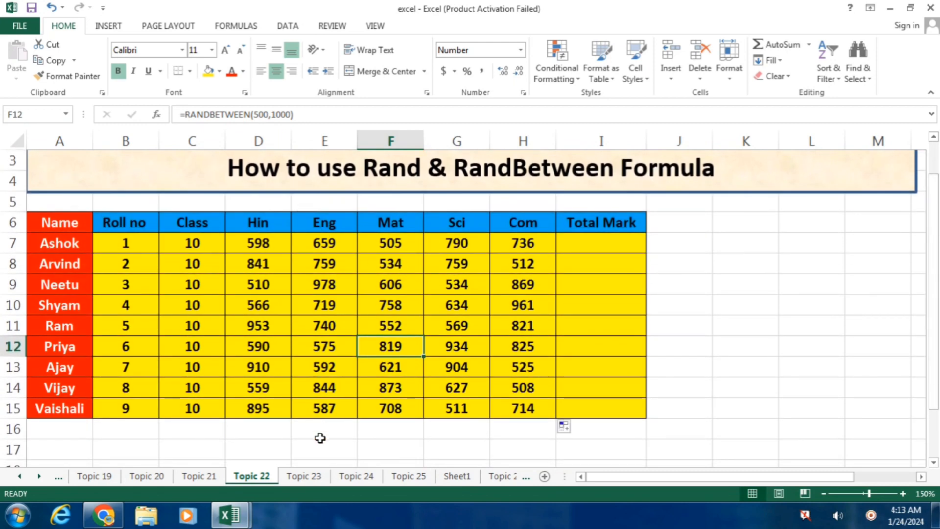
pyautogui.click(320, 438)
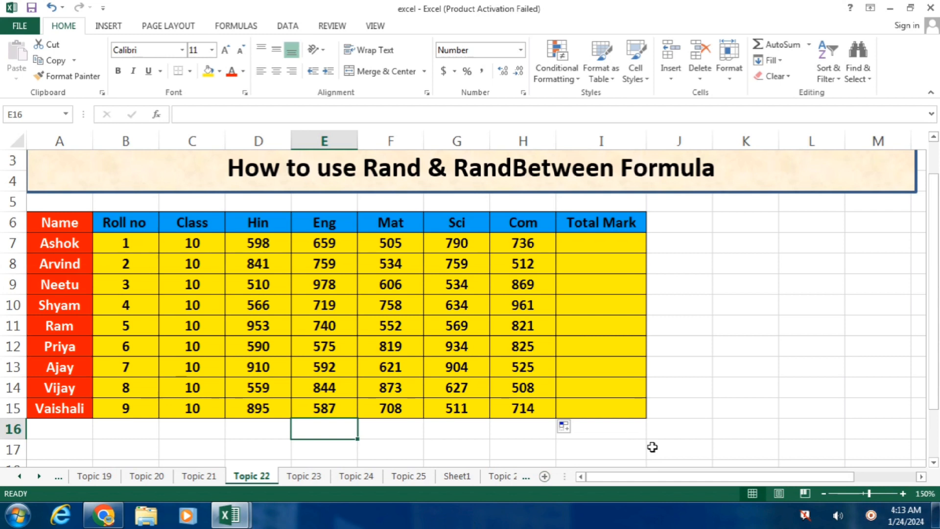
pyautogui.write('=')
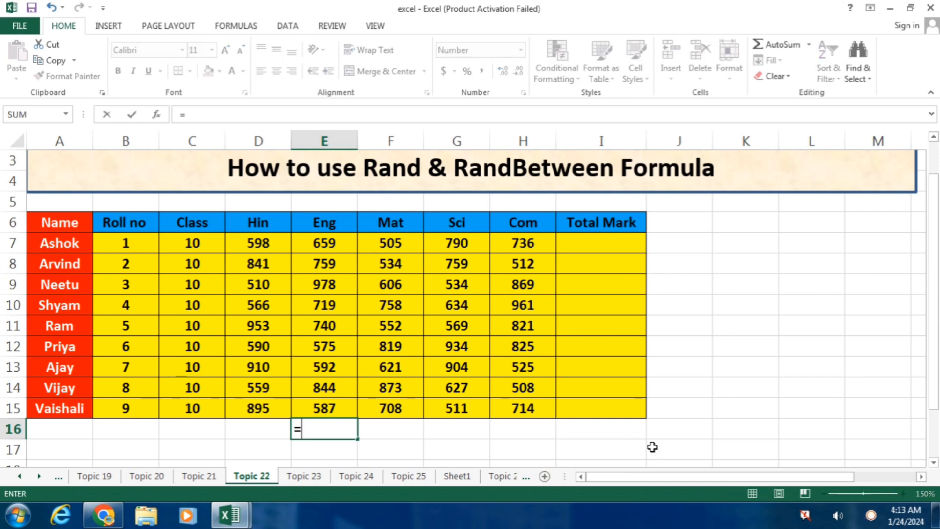
pyautogui.write('MAX')
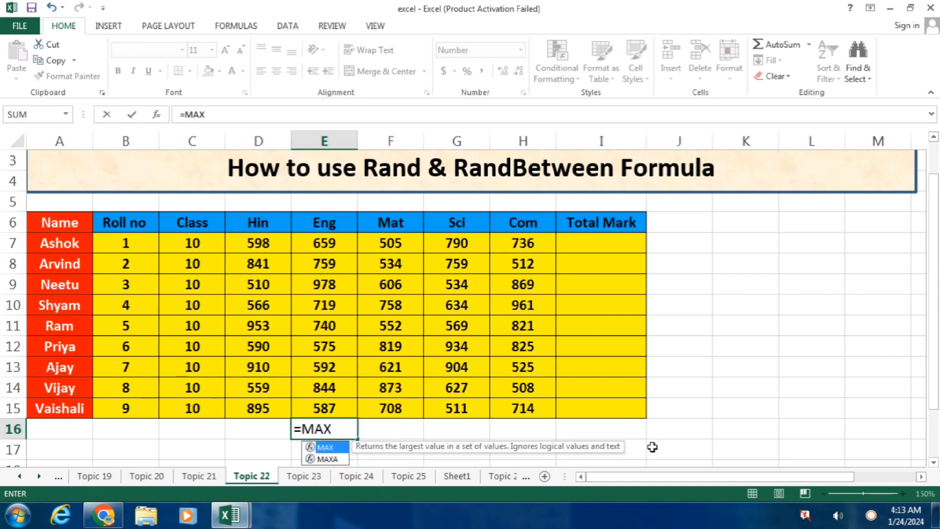
pyautogui.write('(')
pyautogui.press('Up')
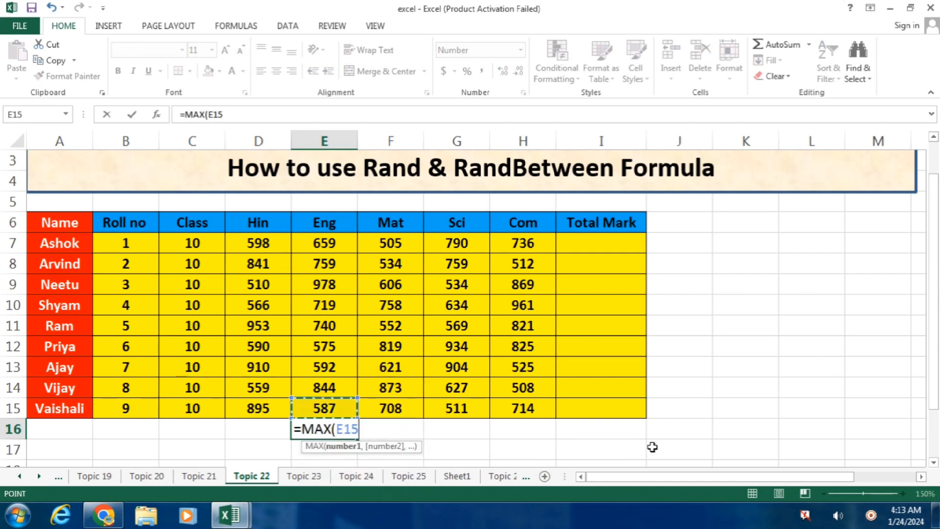
pyautogui.hotkey('shift', 'Up')
pyautogui.hotkey('shift', 'Up')
pyautogui.hotkey('shift', 'Up')
pyautogui.hotkey('shift', 'Up')
pyautogui.hotkey('shift', 'Up')
pyautogui.hotkey('shift', 'Up')
pyautogui.hotkey('shift', 'Up')
pyautogui.hotkey('shift', 'Up')
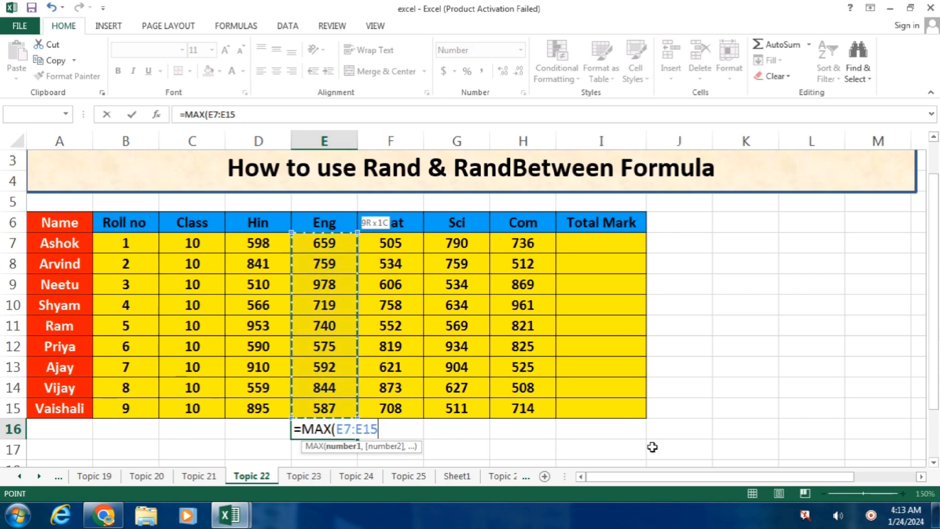
pyautogui.write(')')
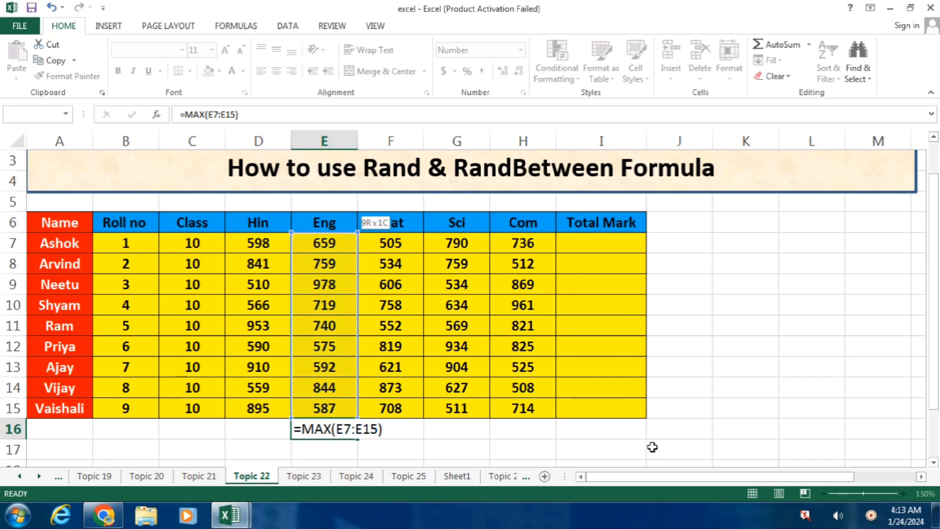
pyautogui.press('Return')
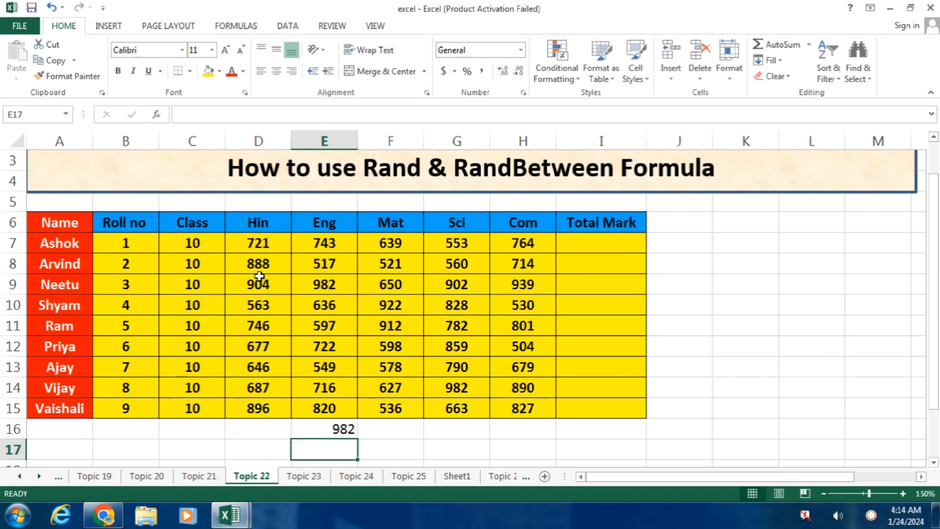
# - Enter =MIN(D7:D15) in D16, below the Hin column, to find its lowest mark
pyautogui.click(244, 433)
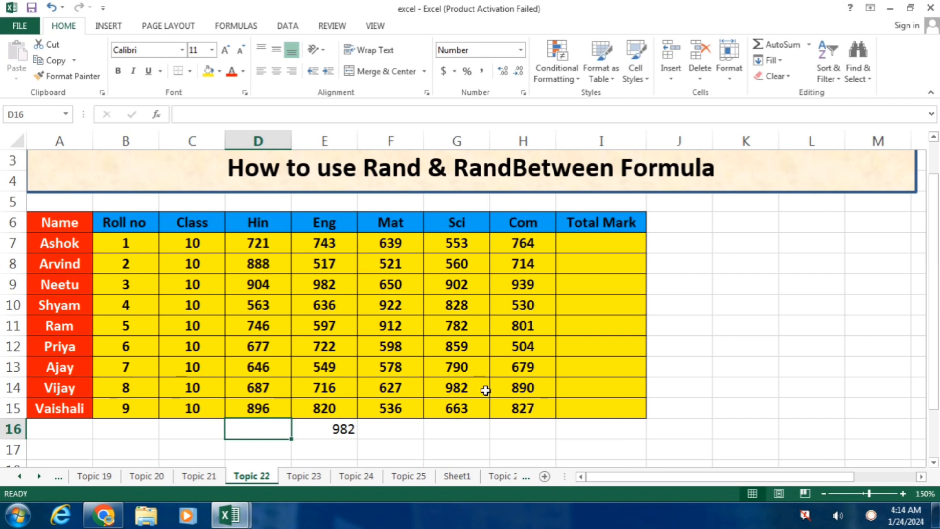
pyautogui.write('=')
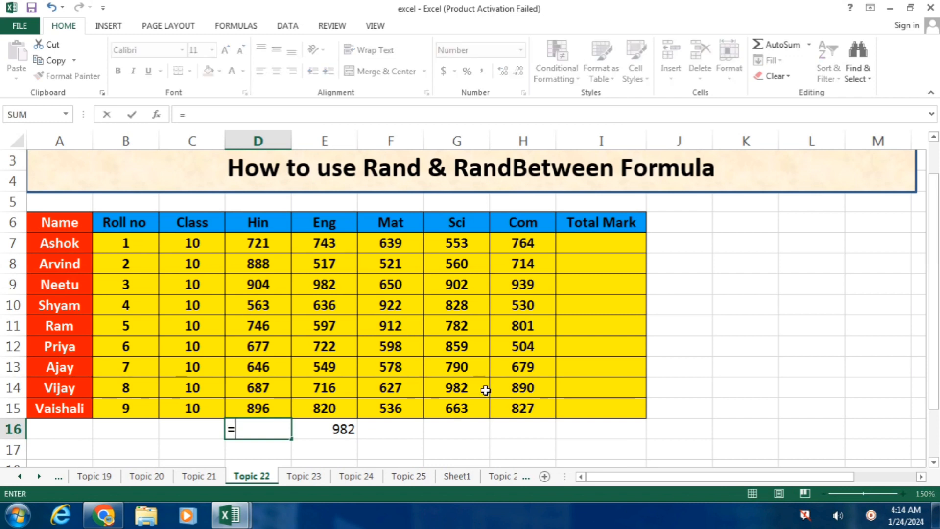
pyautogui.write('MIN')
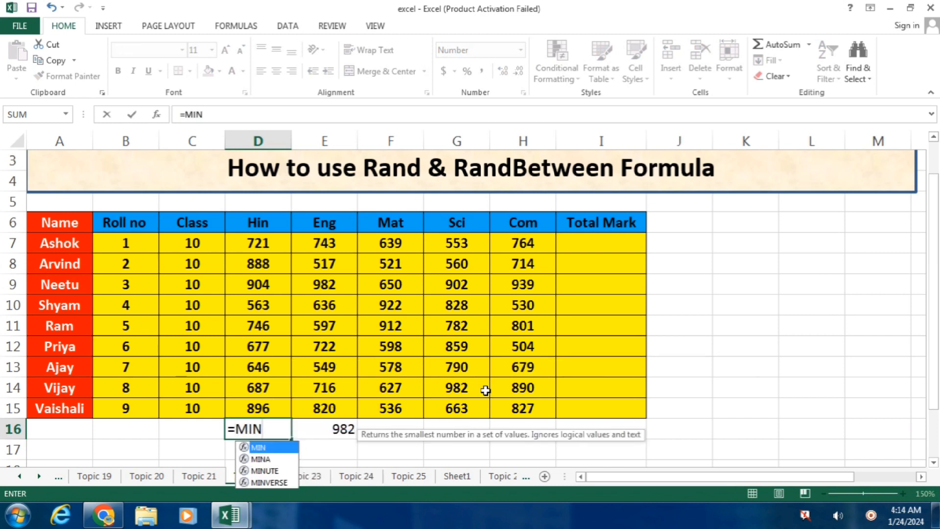
pyautogui.write('(')
pyautogui.press('Up')
pyautogui.hotkey('shift', 'Up')
pyautogui.hotkey('shift', 'Up')
pyautogui.hotkey('shift', 'Up')
pyautogui.hotkey('shift', 'Up')
pyautogui.hotkey('shift', 'Up')
pyautogui.hotkey('shift', 'Up')
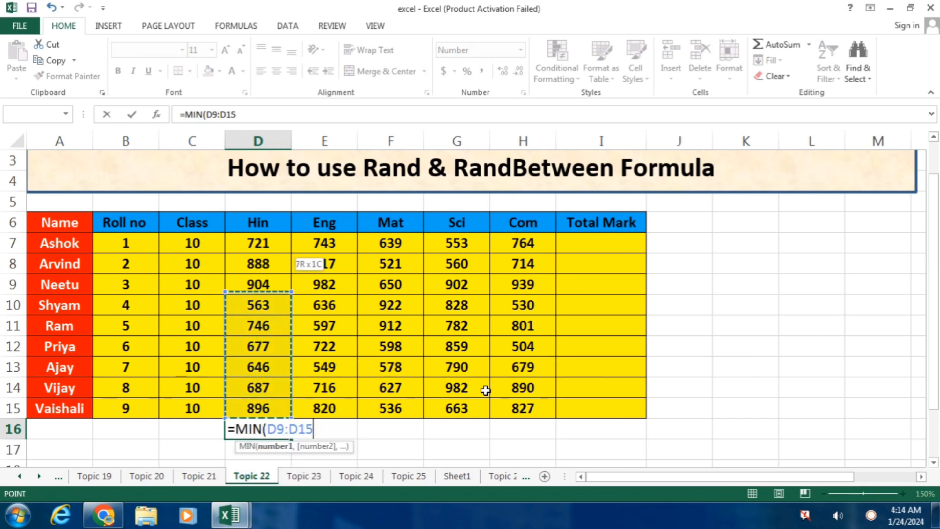
pyautogui.hotkey('shift', 'Up')
pyautogui.hotkey('shift', 'Up')
pyautogui.write(')')
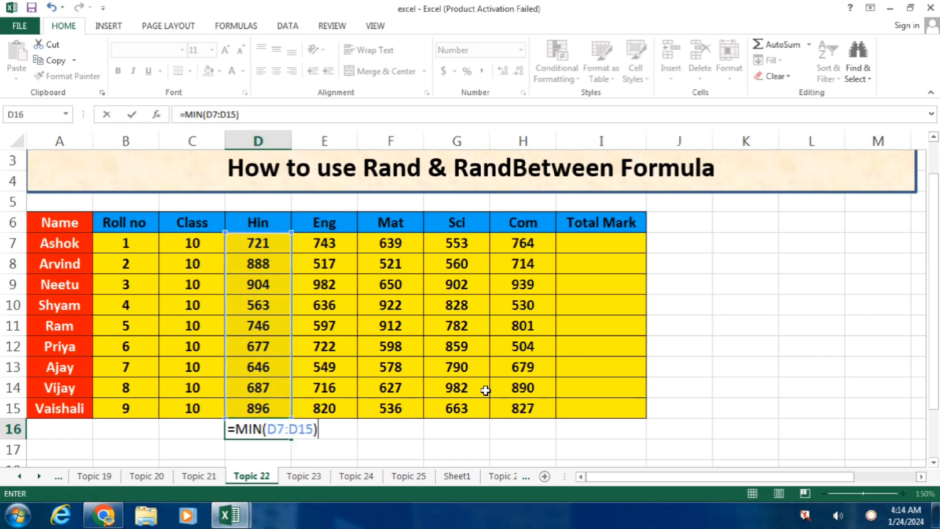
pyautogui.press('Return')
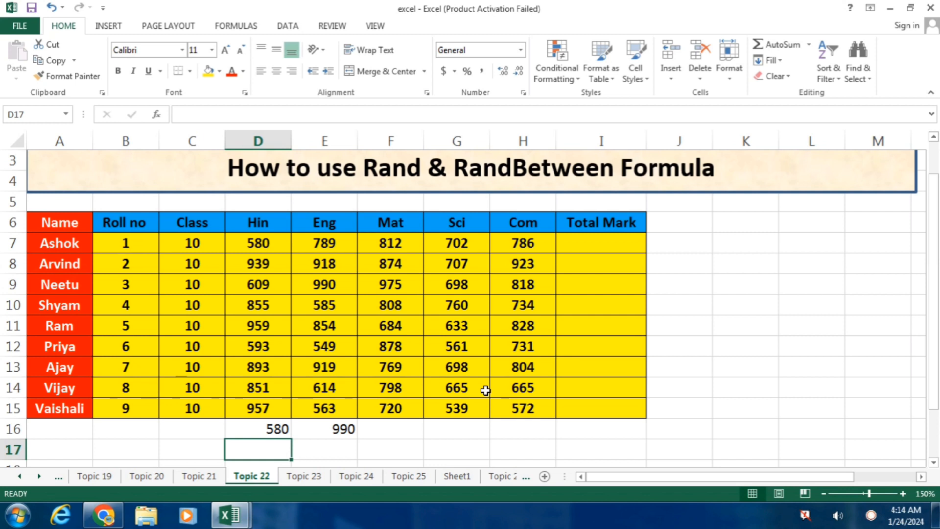
# - Delete the MIN and MAX formulas from D16:E16 below the marks table
pyautogui.click(284, 434)
pyautogui.moveTo(291, 433); pyautogui.dragTo(329, 437)
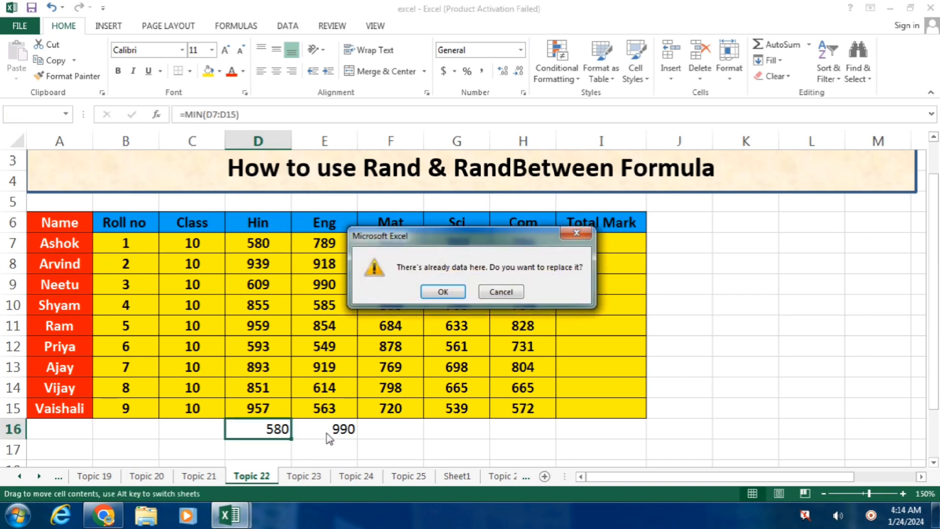
pyautogui.press('Escape')
pyautogui.moveTo(254, 434); pyautogui.dragTo(357, 427)
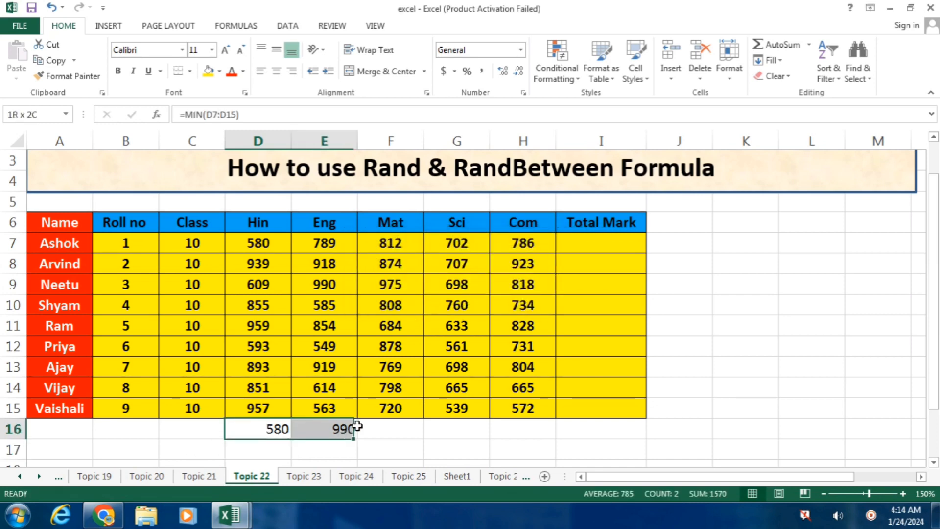
pyautogui.press('Delete')
pyautogui.click(448, 447)
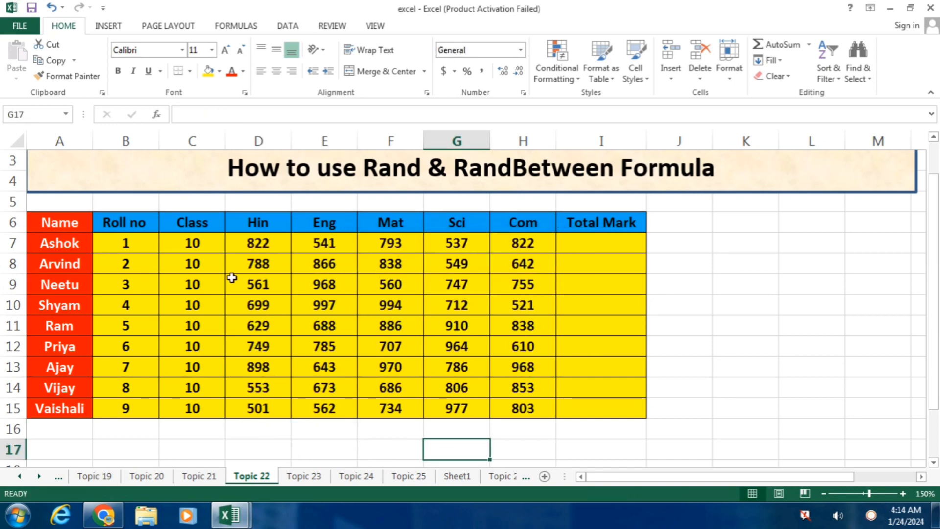
# - Replace the RANDBETWEEN formulas in D7:H15 with their static values by copying the range and pasting it over itself with Paste Special Values
pyautogui.moveTo(249, 244); pyautogui.dragTo(514, 407)
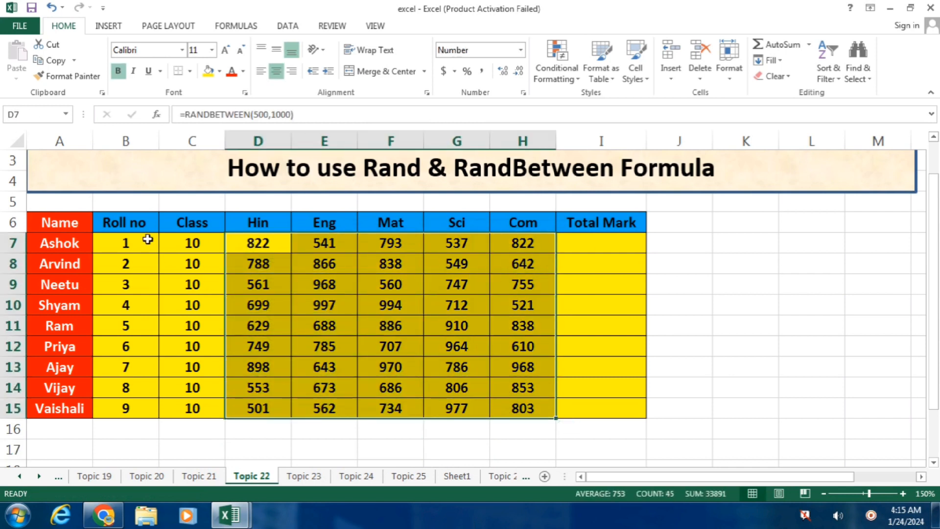
pyautogui.click(56, 61)
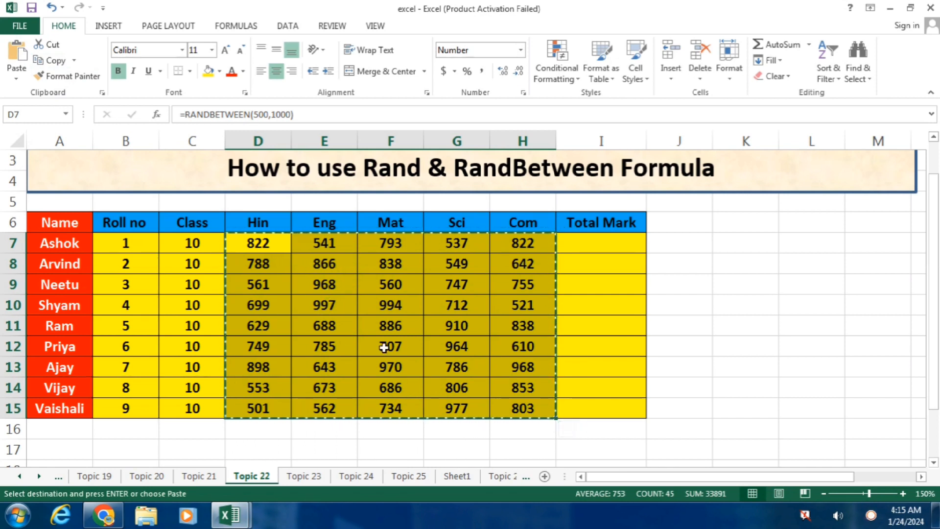
pyautogui.rightClick(346, 289)
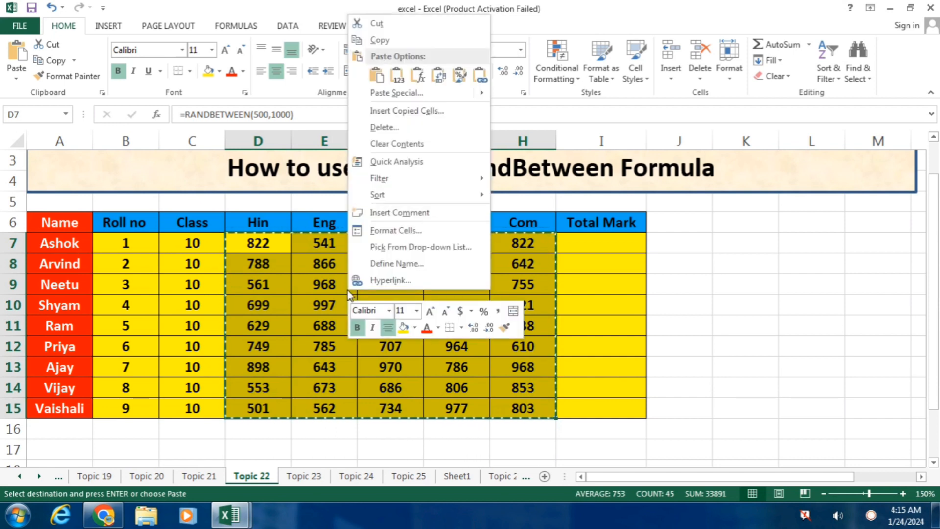
pyautogui.moveTo(384, 93)
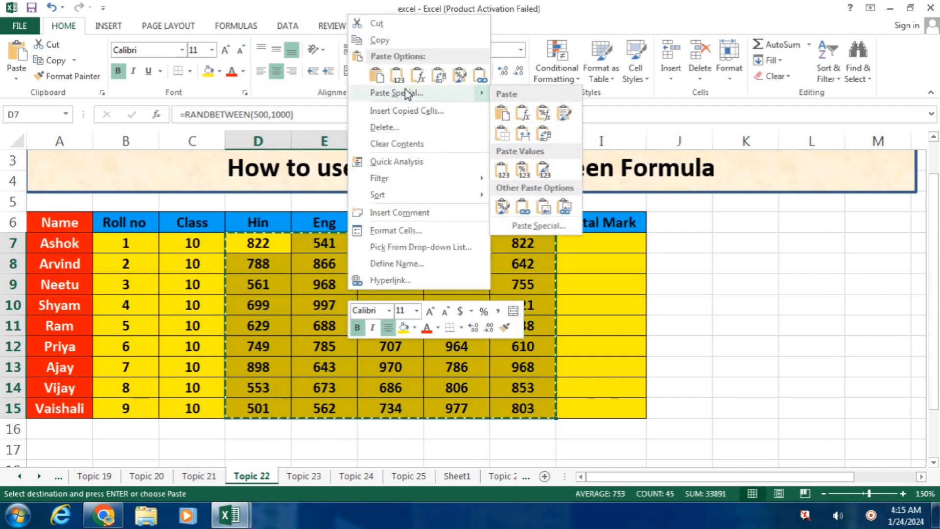
pyautogui.click(405, 93)
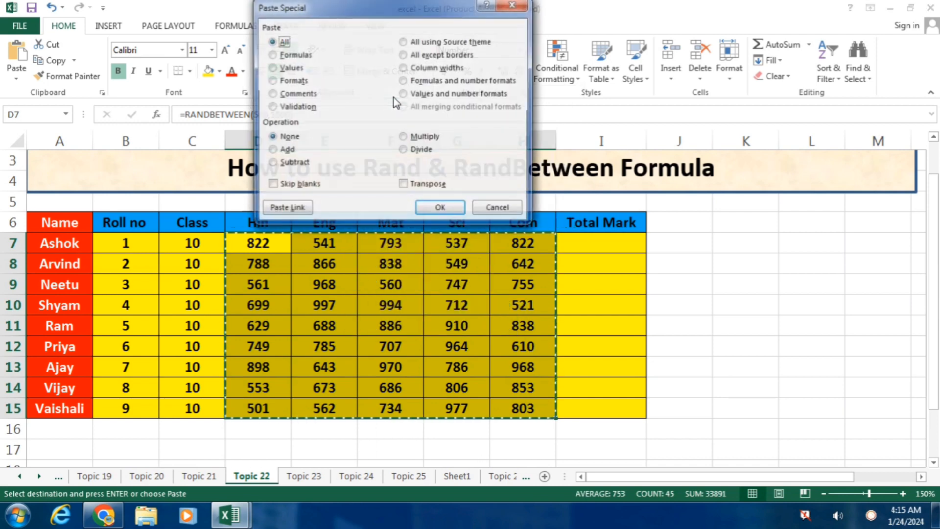
pyautogui.moveTo(372, 14); pyautogui.dragTo(644, 203)
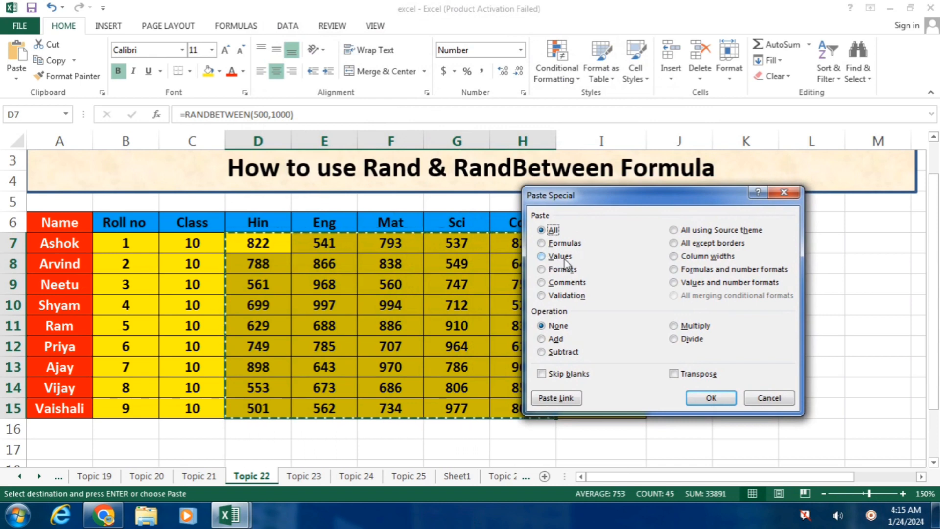
pyautogui.click(542, 256)
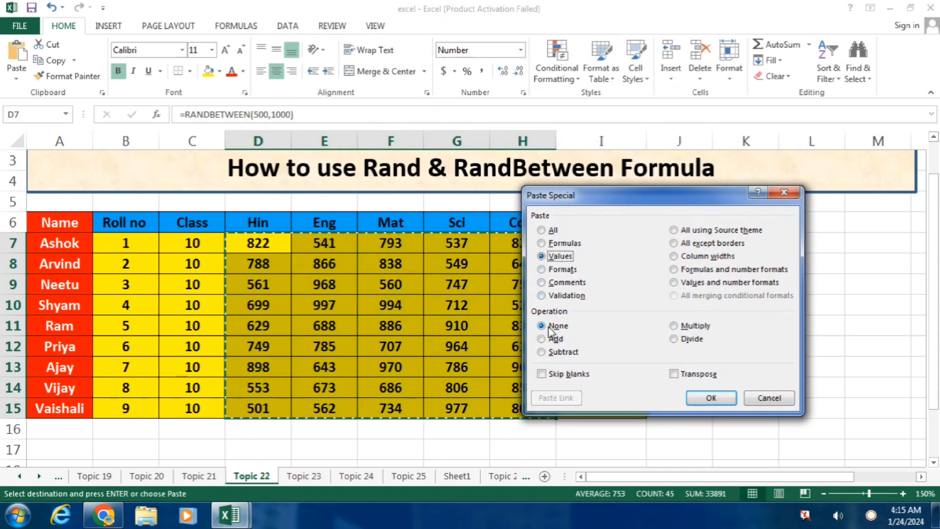
pyautogui.click(717, 397)
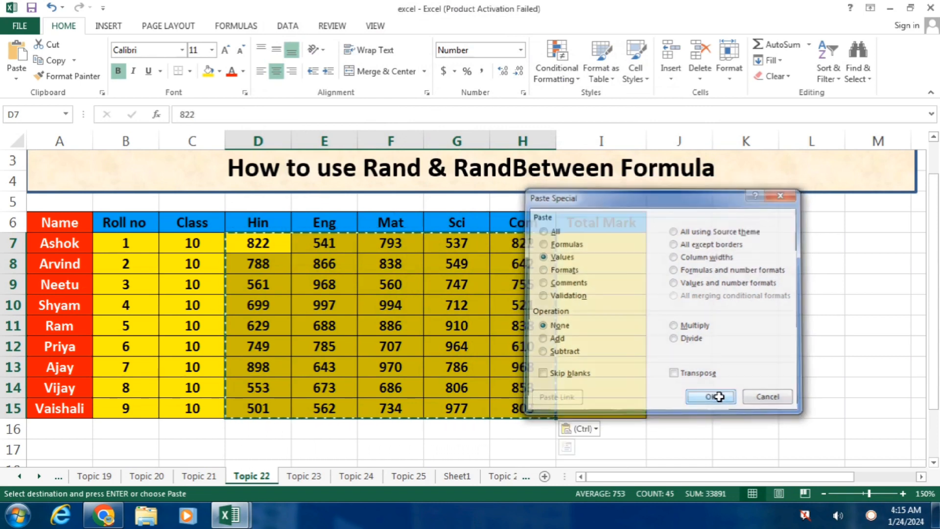
pyautogui.press('Escape')
pyautogui.click(354, 346)
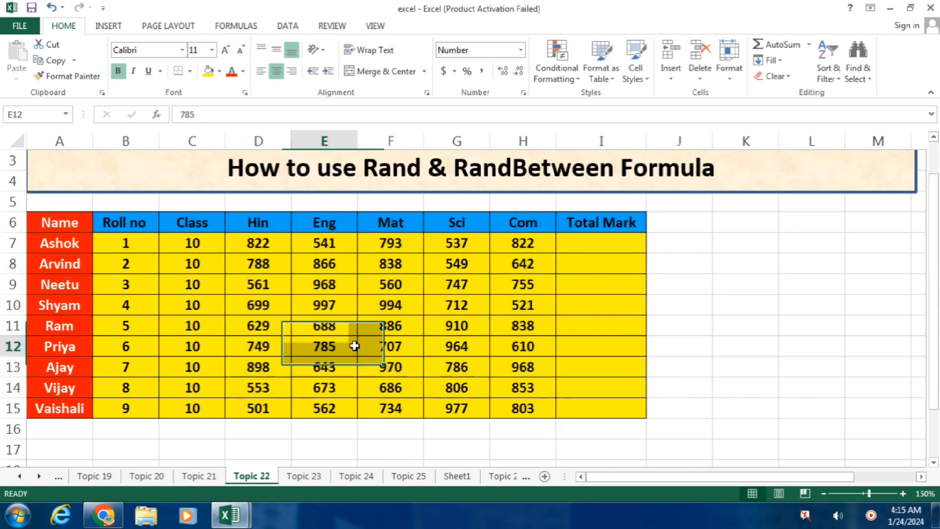
# - Enter =MAX(D7:D15) in D16, below the Hin column, to find its highest mark
pyautogui.click(261, 433)
pyautogui.write('=MAX')
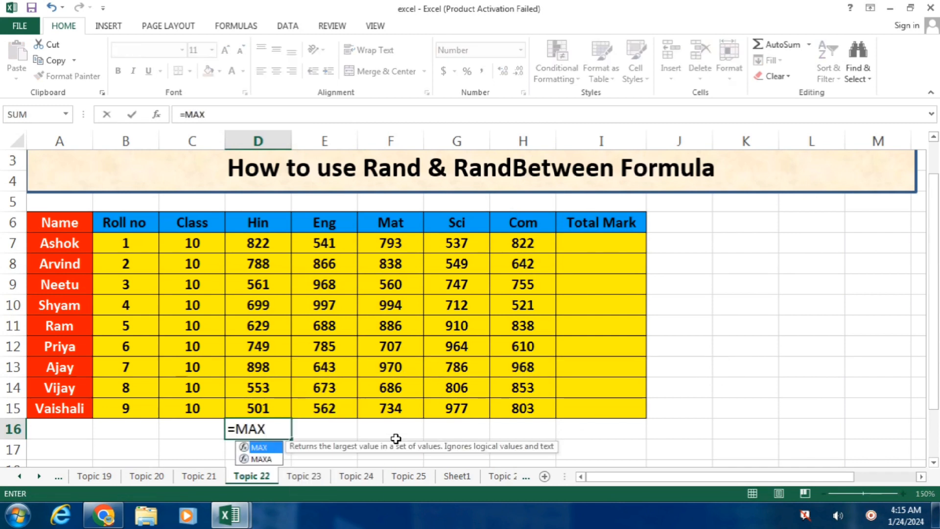
pyautogui.write('(')
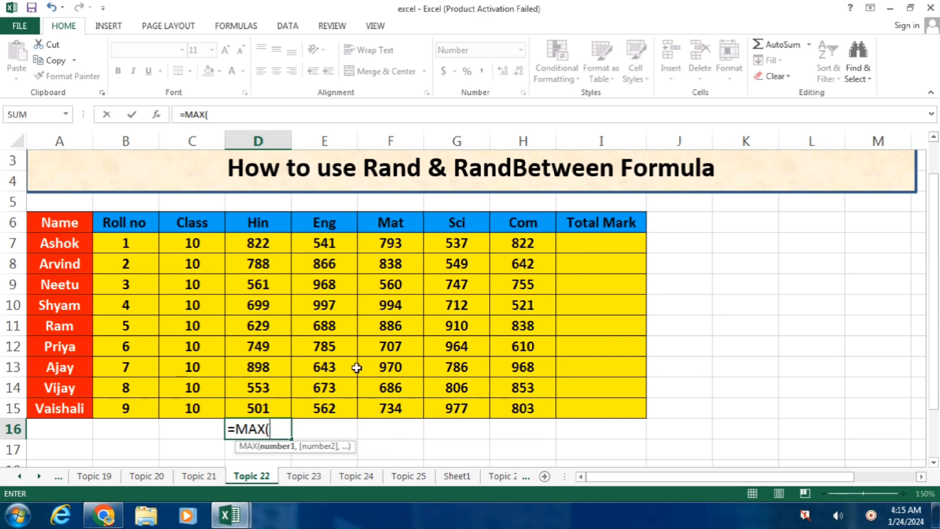
pyautogui.moveTo(258, 408); pyautogui.dragTo(258, 242)
pyautogui.write(')')
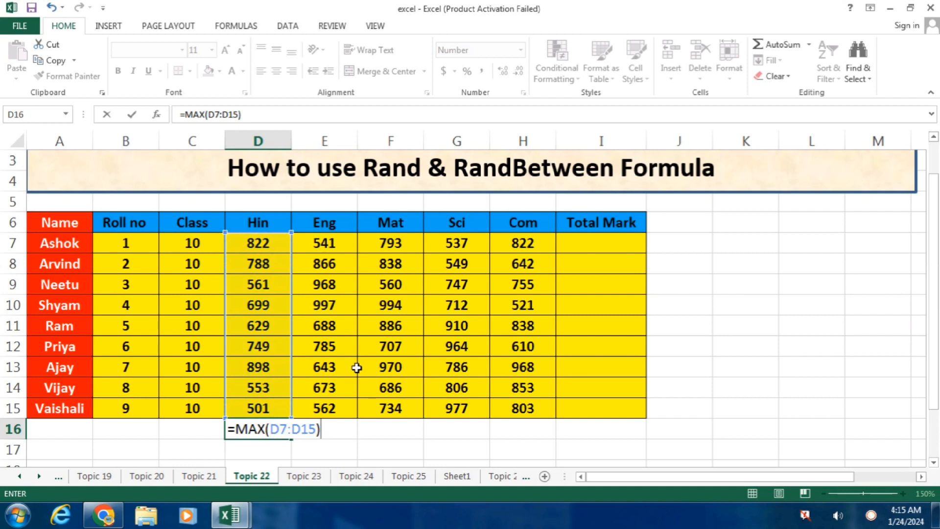
pyautogui.press('Return')
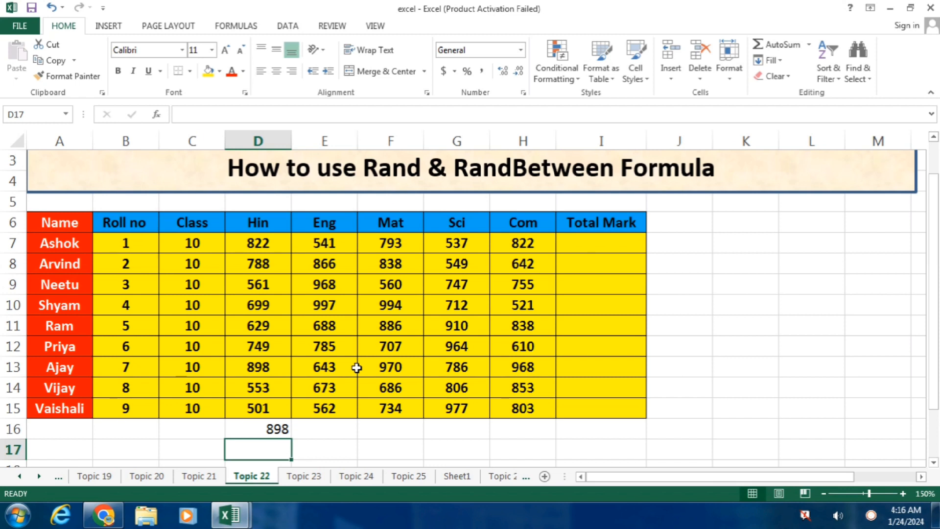
pyautogui.moveTo(260, 241); pyautogui.dragTo(515, 405)
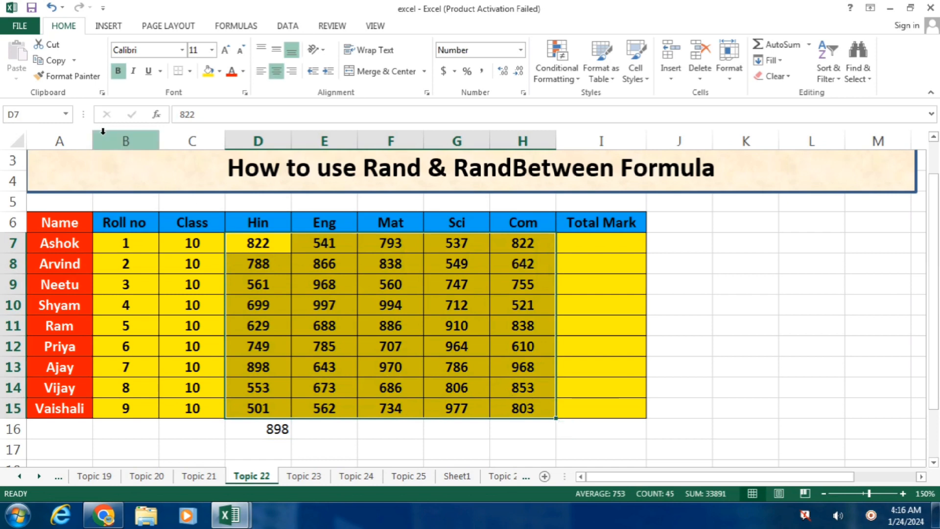
pyautogui.click(55, 61)
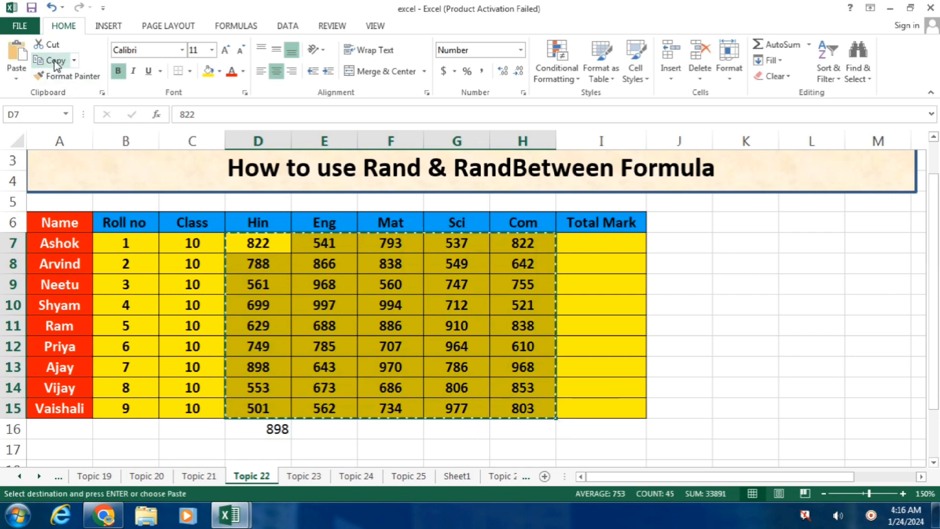
pyautogui.rightClick(348, 289)
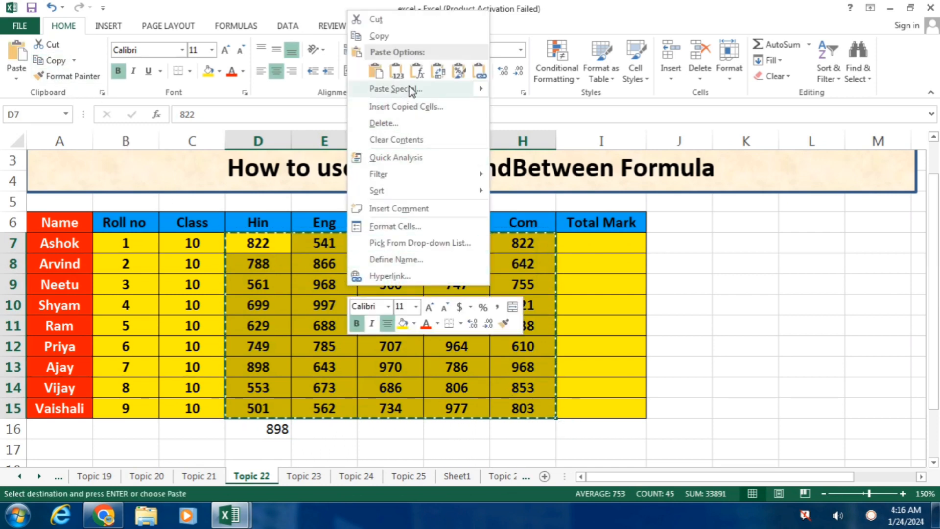
pyautogui.click(392, 89)
pyautogui.click(287, 68)
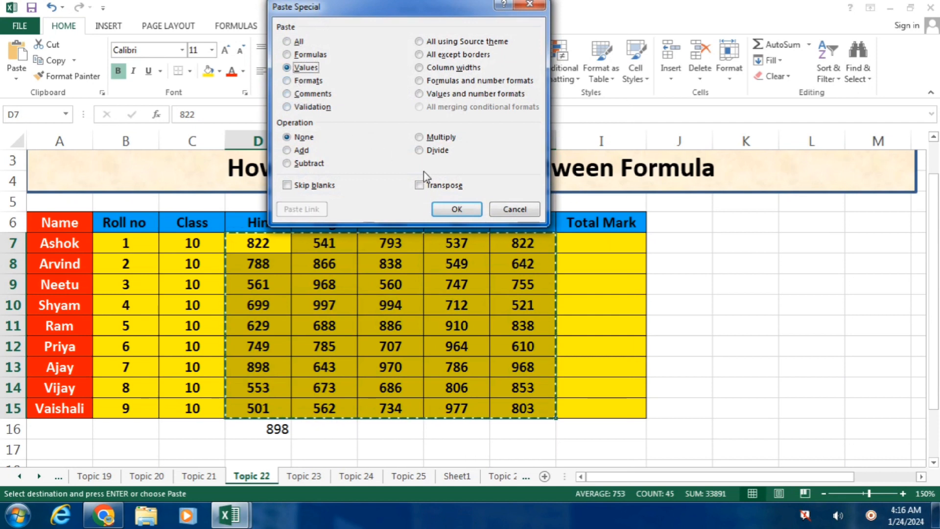
pyautogui.click(514, 210)
pyautogui.press('Escape')
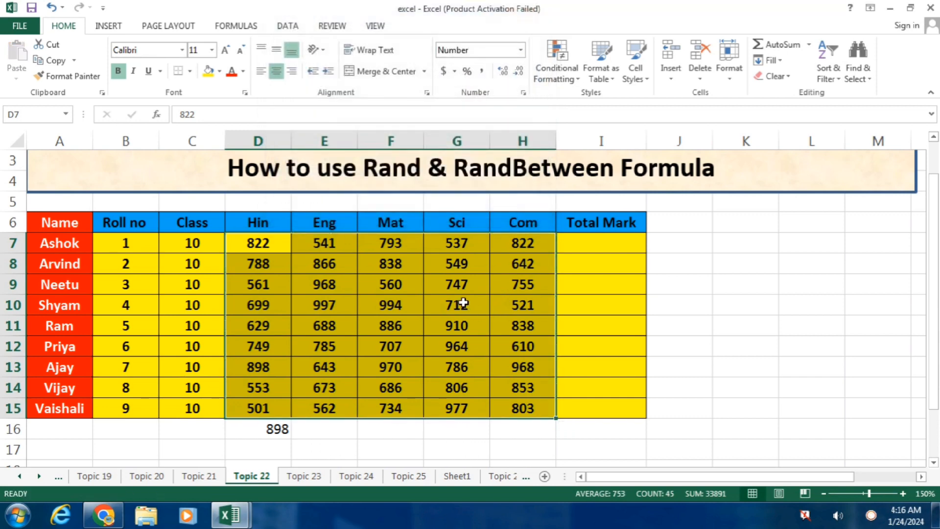
pyautogui.click(460, 301)
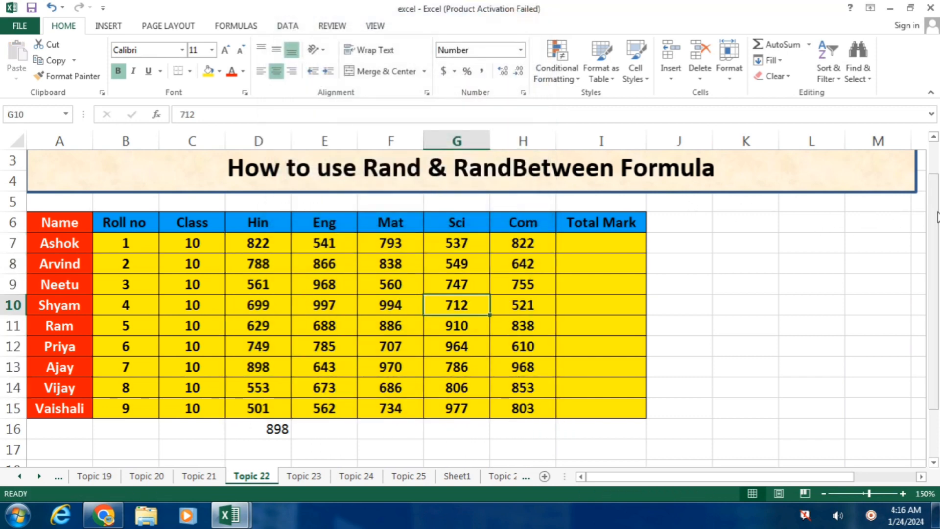
# - Review the Rand and RandBetween syntax notes in the yellow box below the marks table
pyautogui.moveTo(935, 194); pyautogui.dragTo(934, 179)
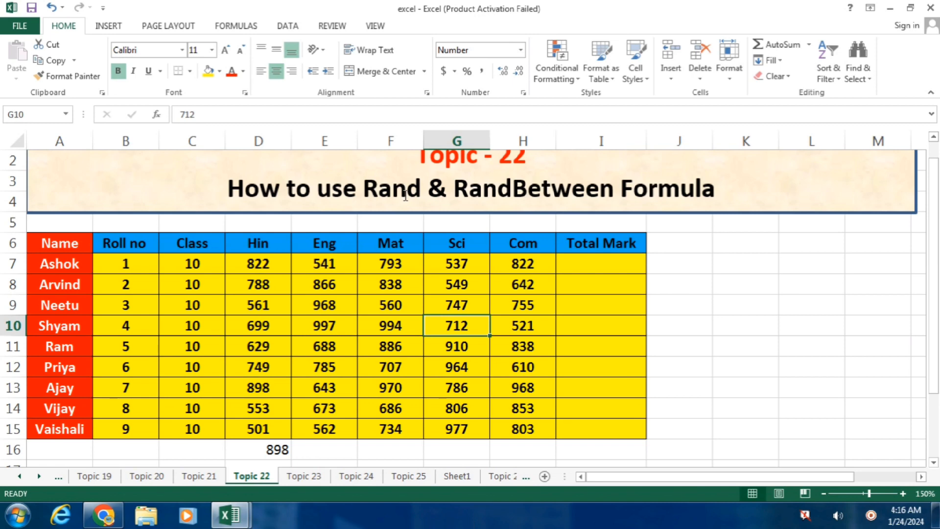
pyautogui.moveTo(936, 202); pyautogui.dragTo(936, 287)
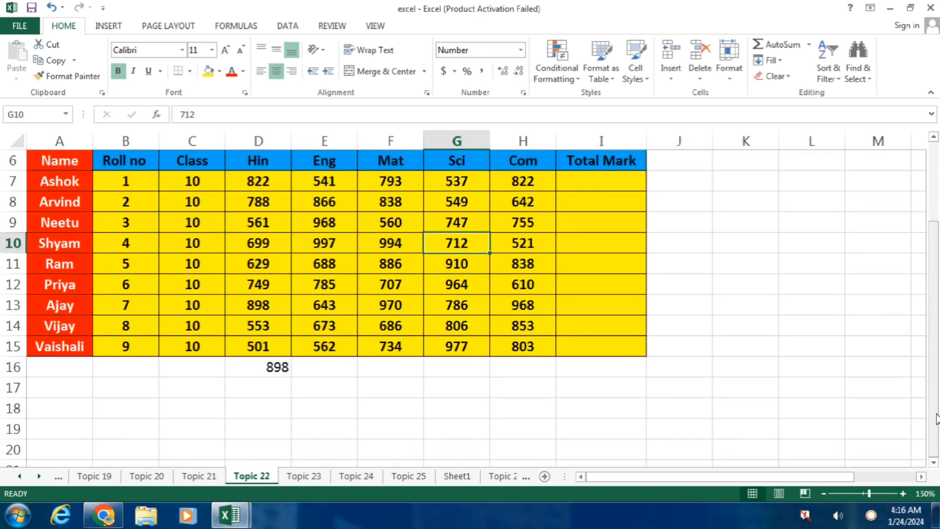
pyautogui.click(934, 463)
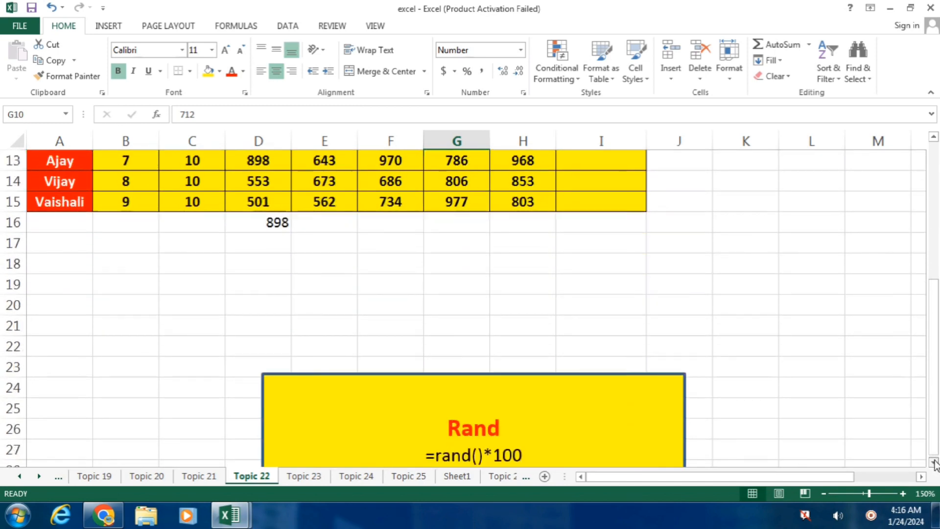
pyautogui.click(935, 463)
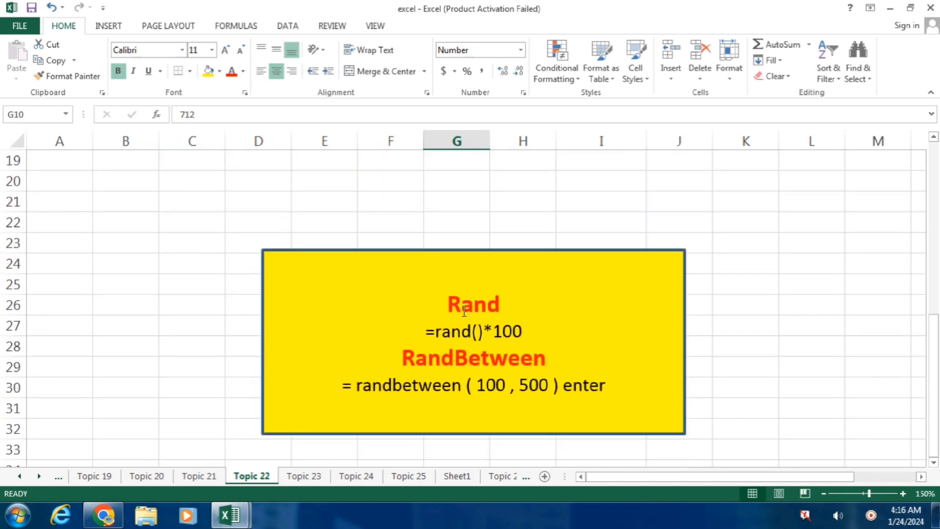